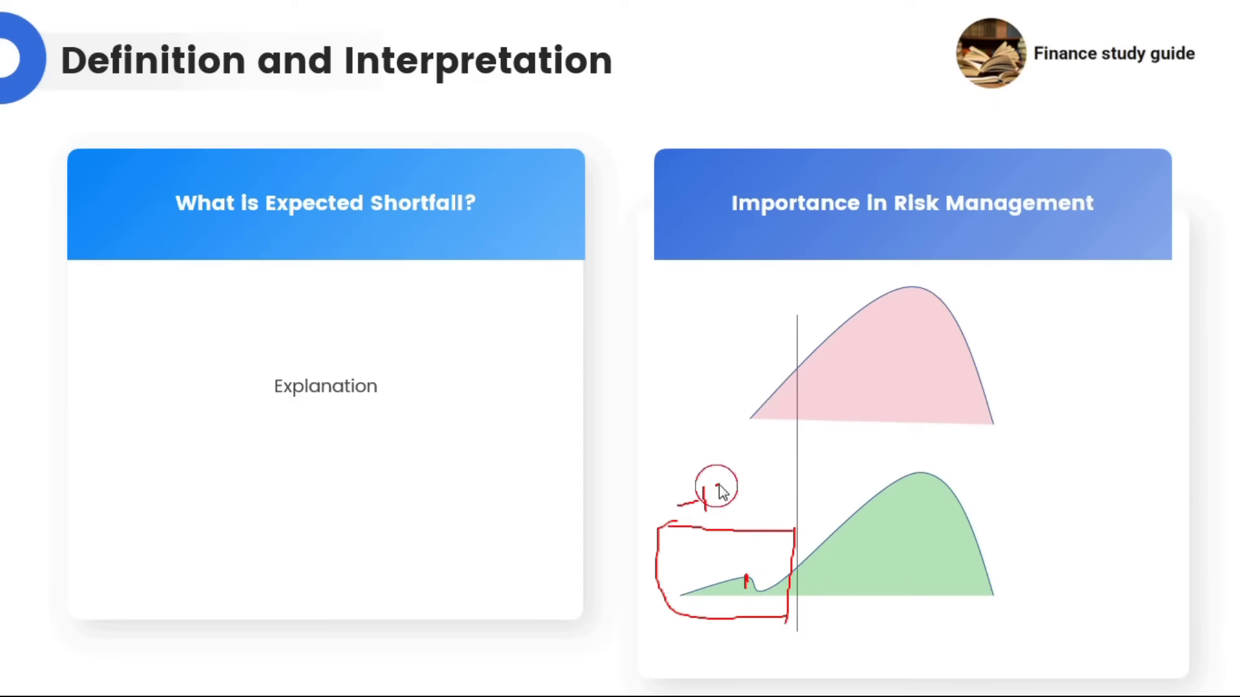
Step: Handwrite a red figure with dots above the boxed left tail of the green curve
drag(719, 484, 722, 522)
drag(747, 475, 748, 510)
click(740, 488)
click(765, 489)
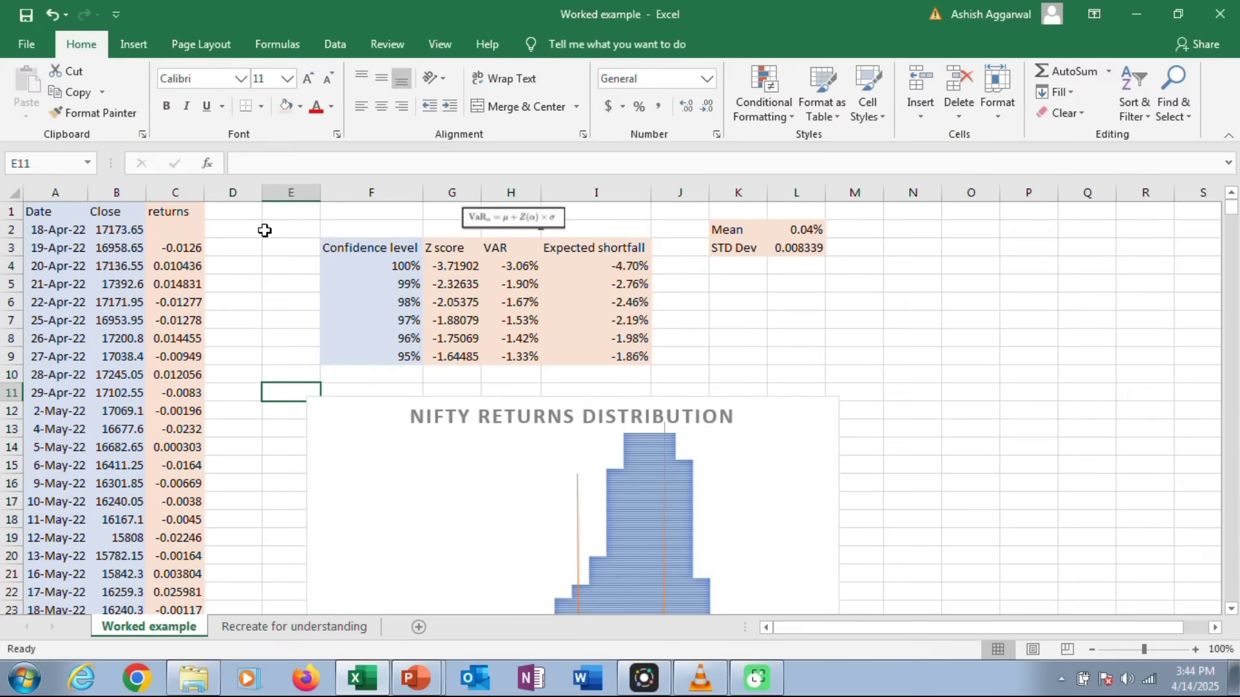
Step: Copy the Date and Close columns from Worked example into columns A:B of Recreate for understanding
click(64, 192)
key(shift+Right)
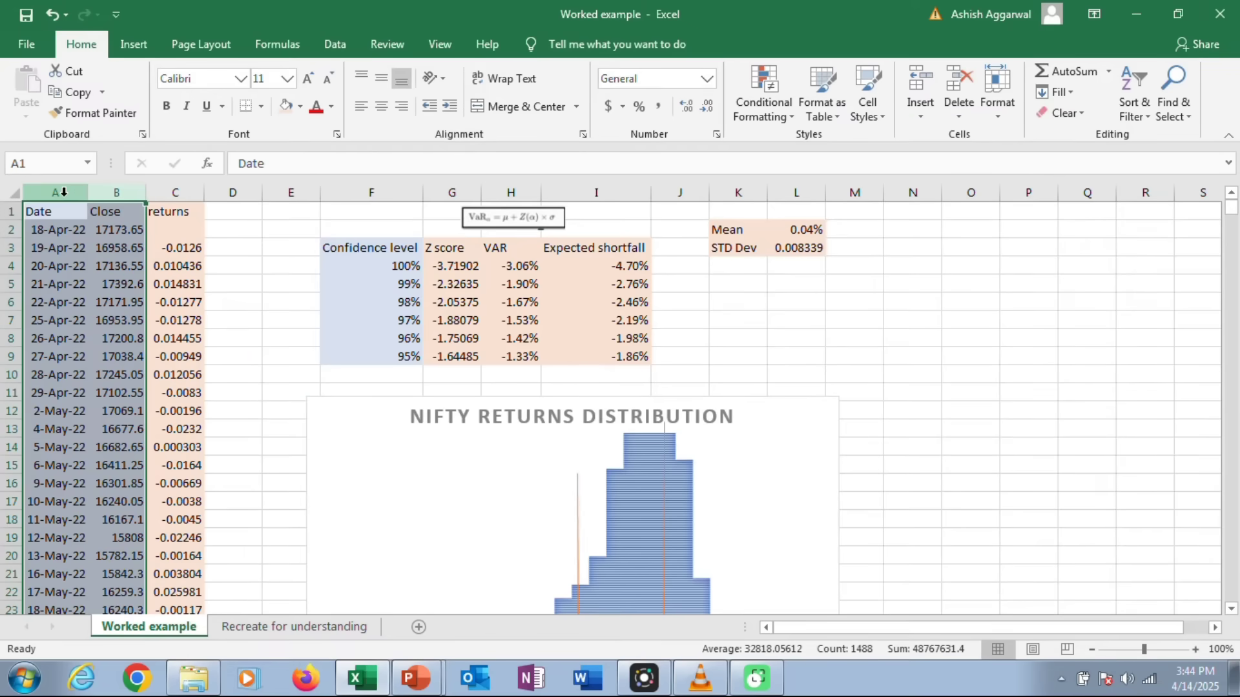
key(ctrl+c)
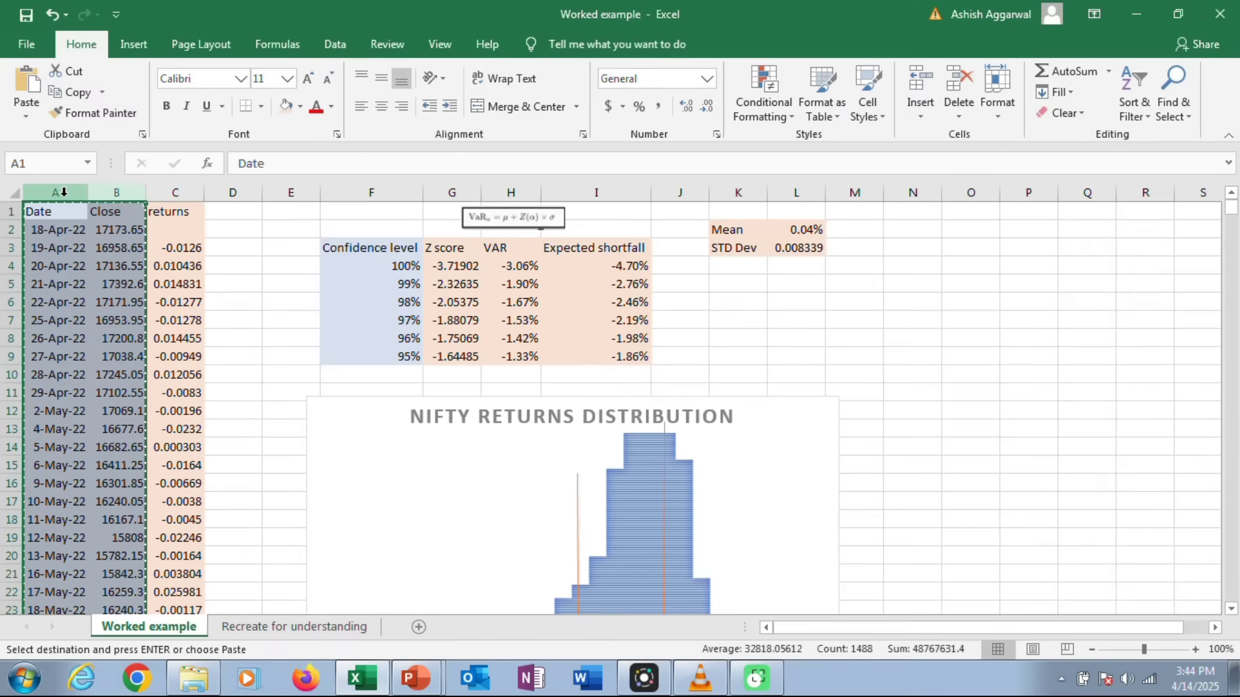
click(260, 633)
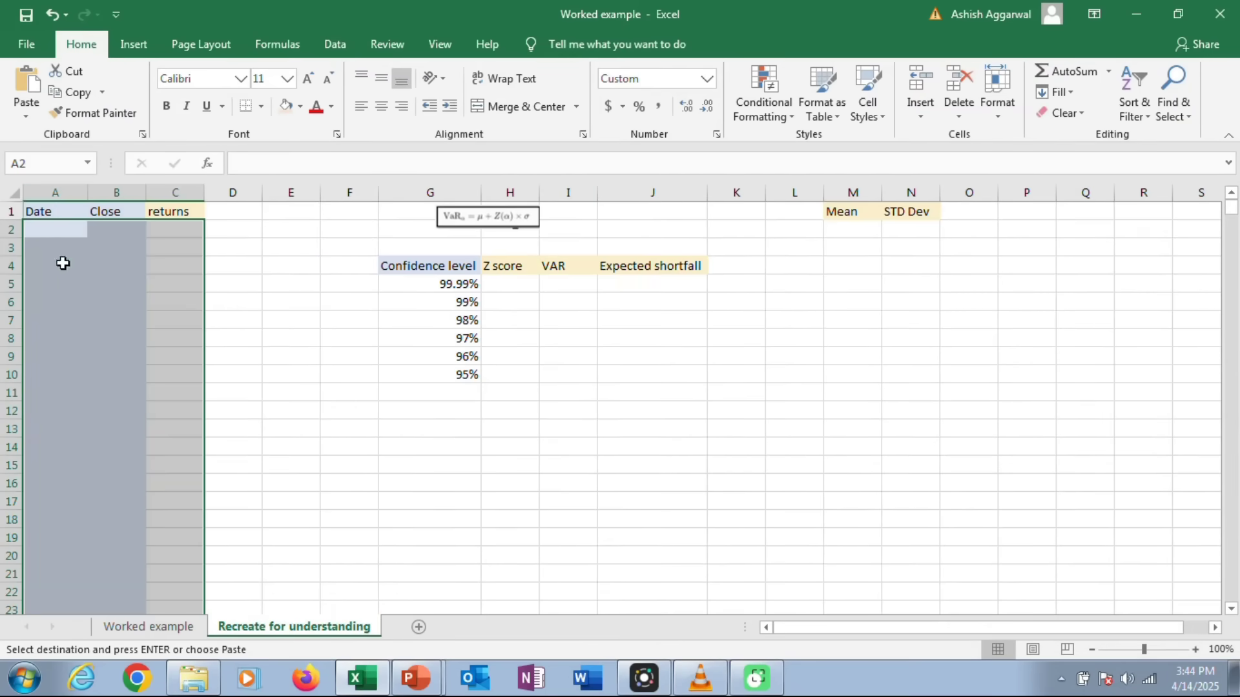
click(38, 227)
click(42, 193)
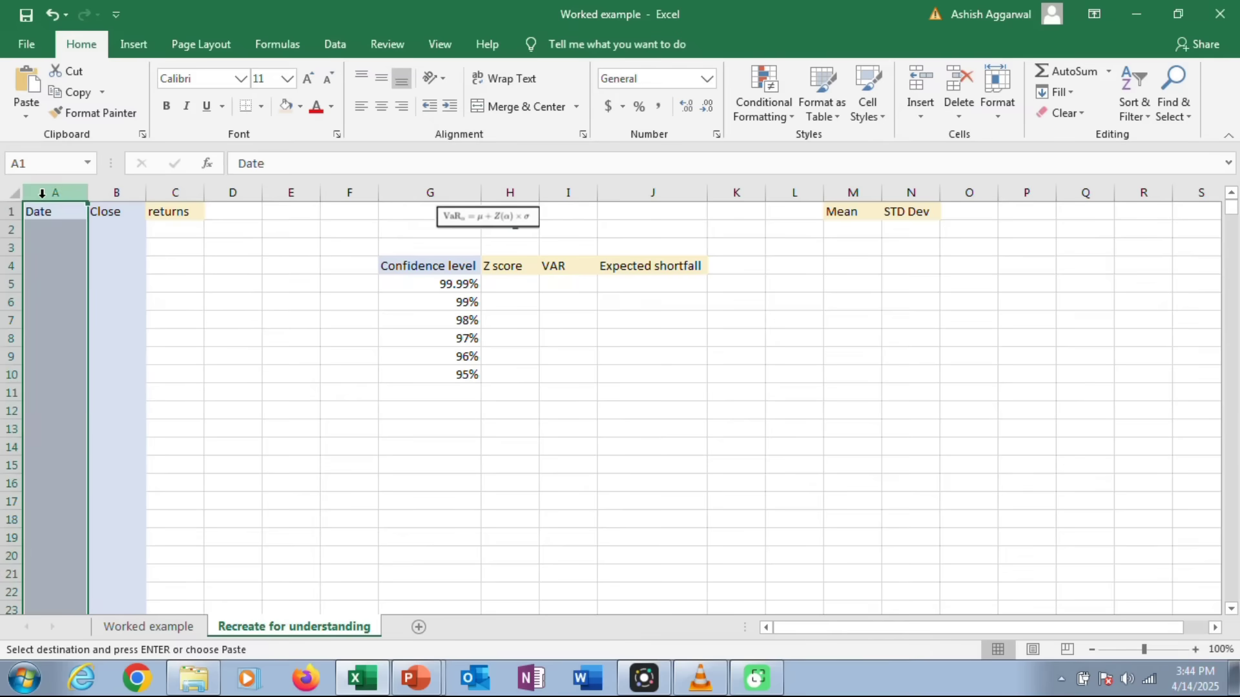
key(shift+Right)
key(ctrl+v)
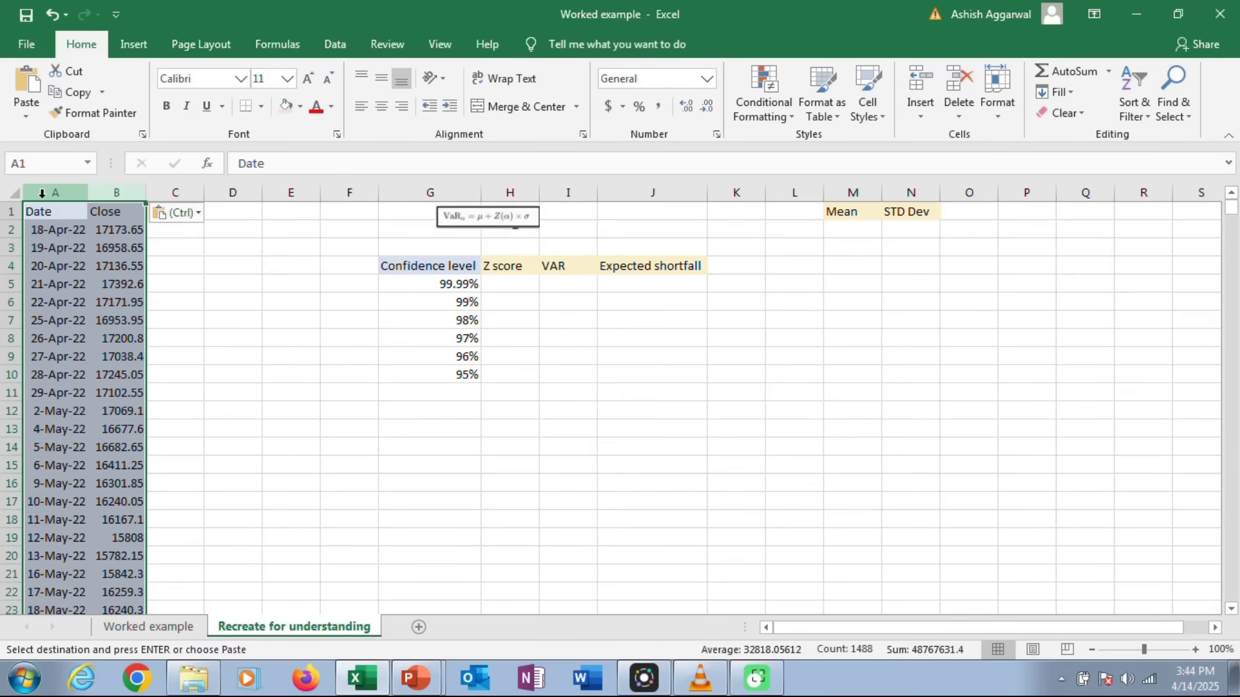
key(Right)
Step: Enter =LN(B3/B2) in C3 and fill it down column C as daily log returns
key(Down)
key(Right)
key(Down)
text(=ll)
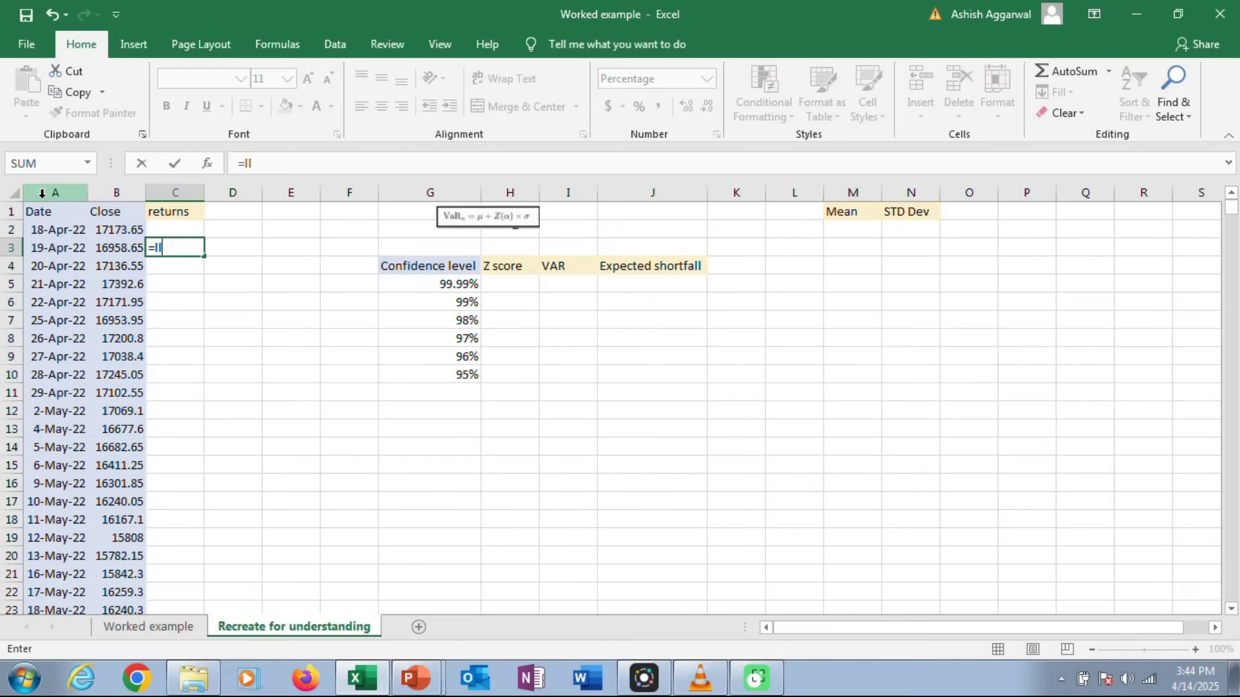
key(BackSpace)
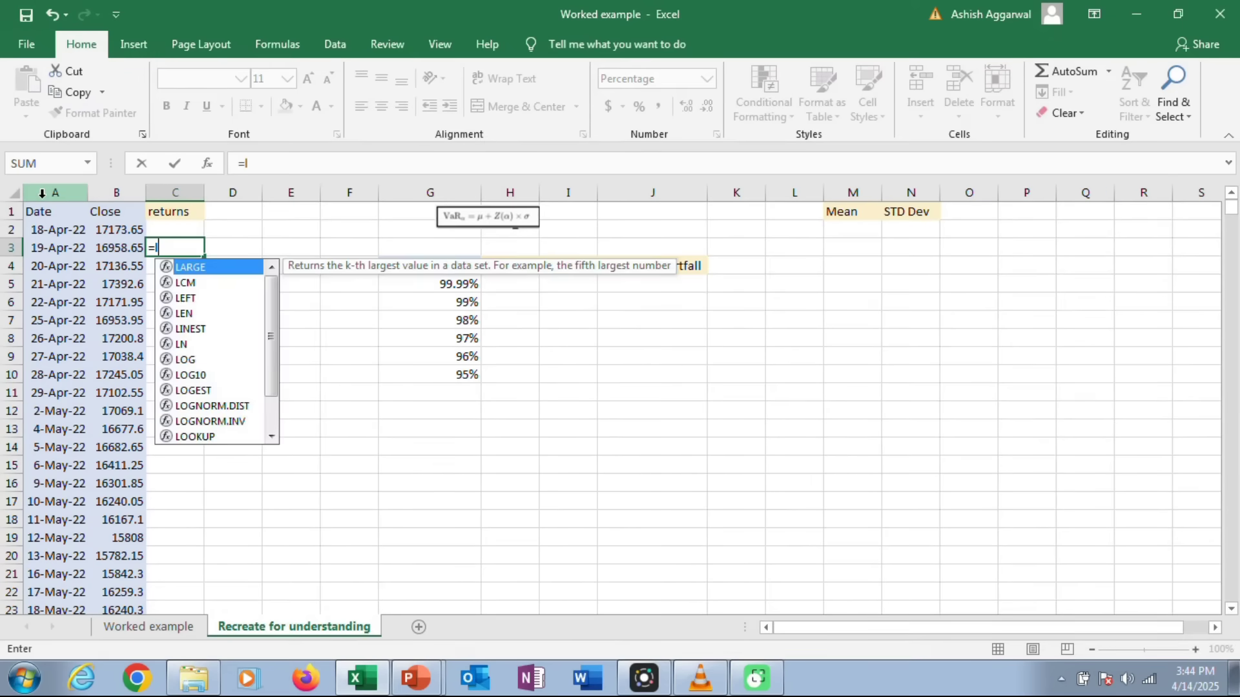
text(n()
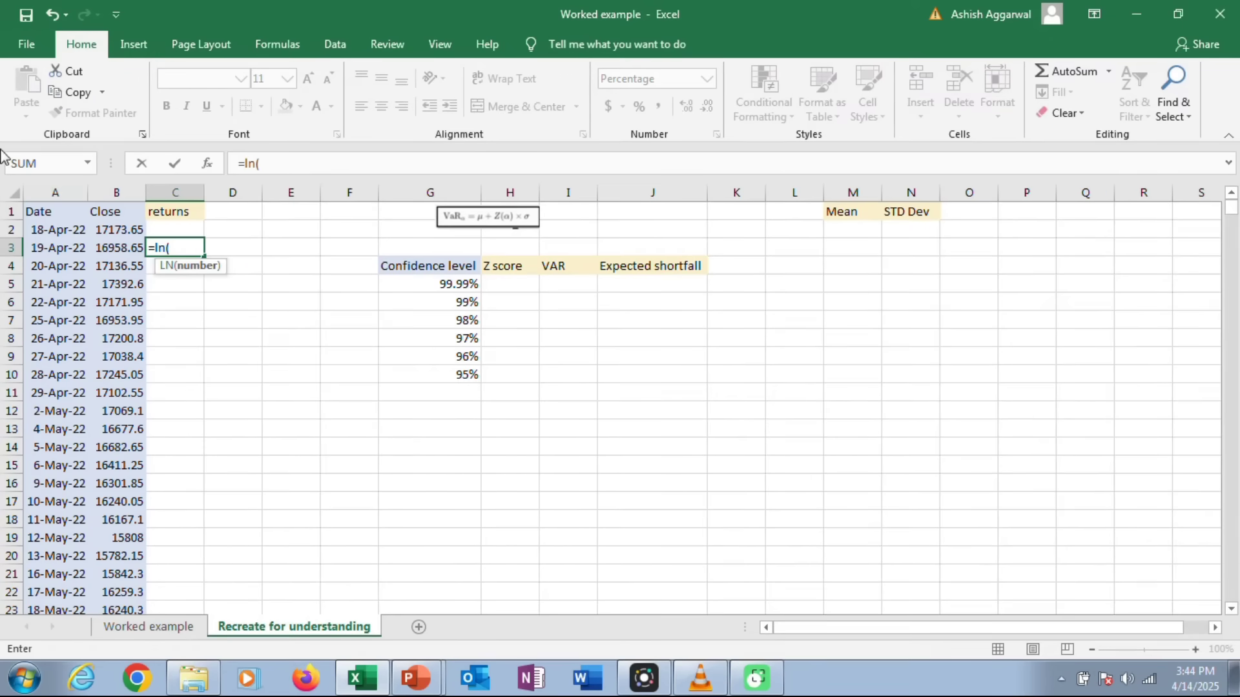
click(117, 247)
text(/)
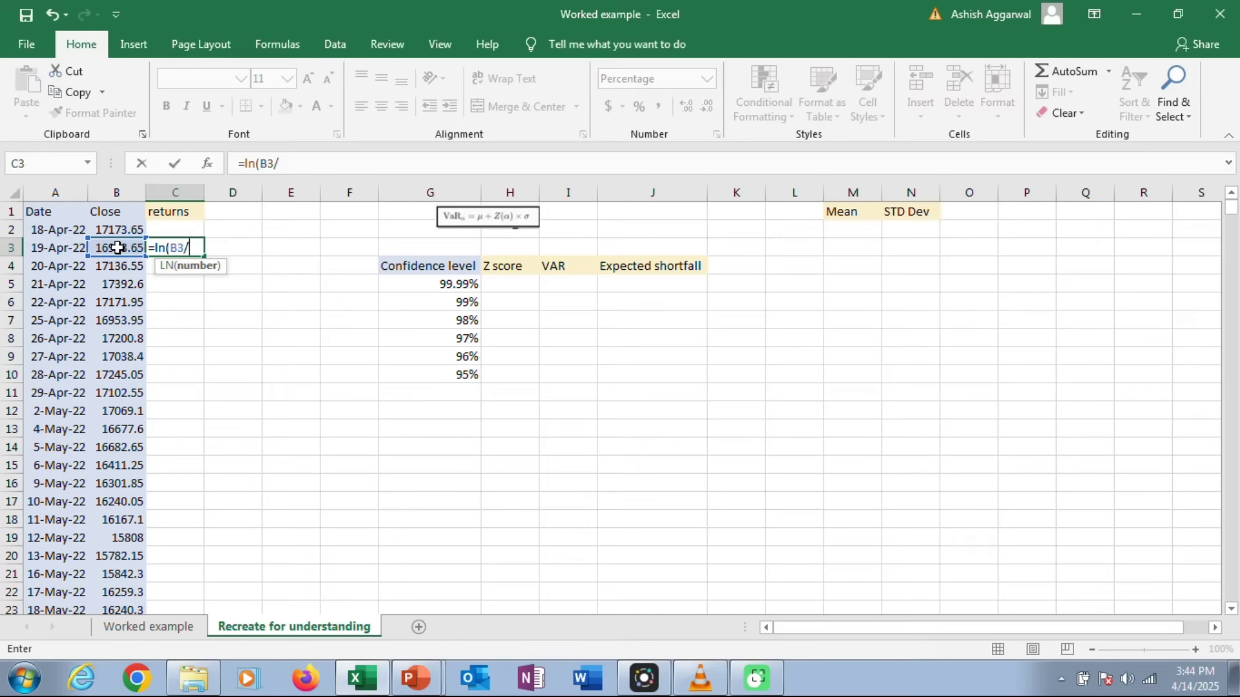
click(117, 226)
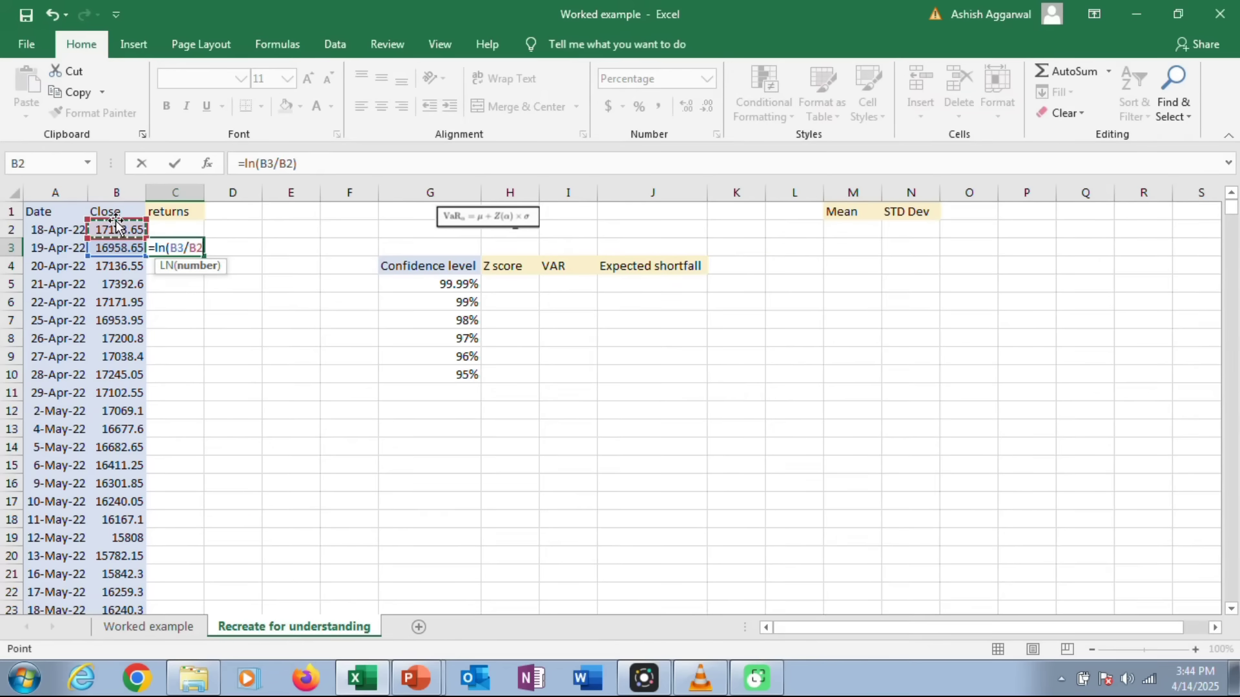
text())
key(ctrl+Return)
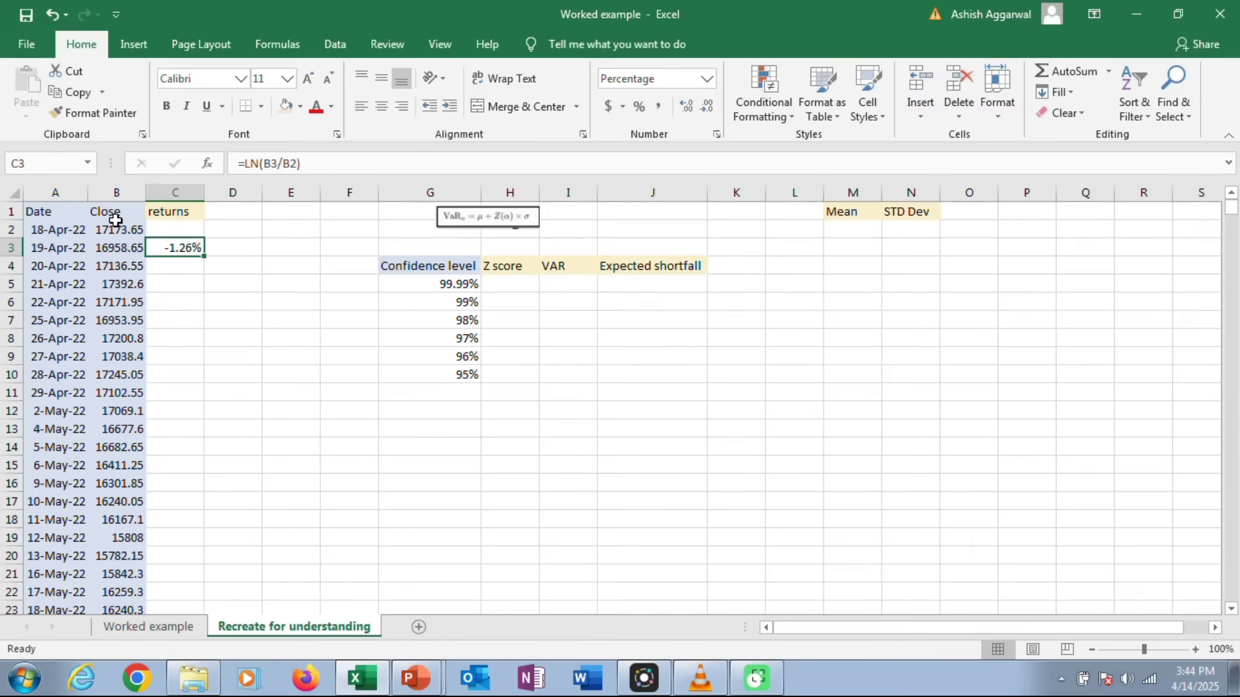
double_click(203, 256)
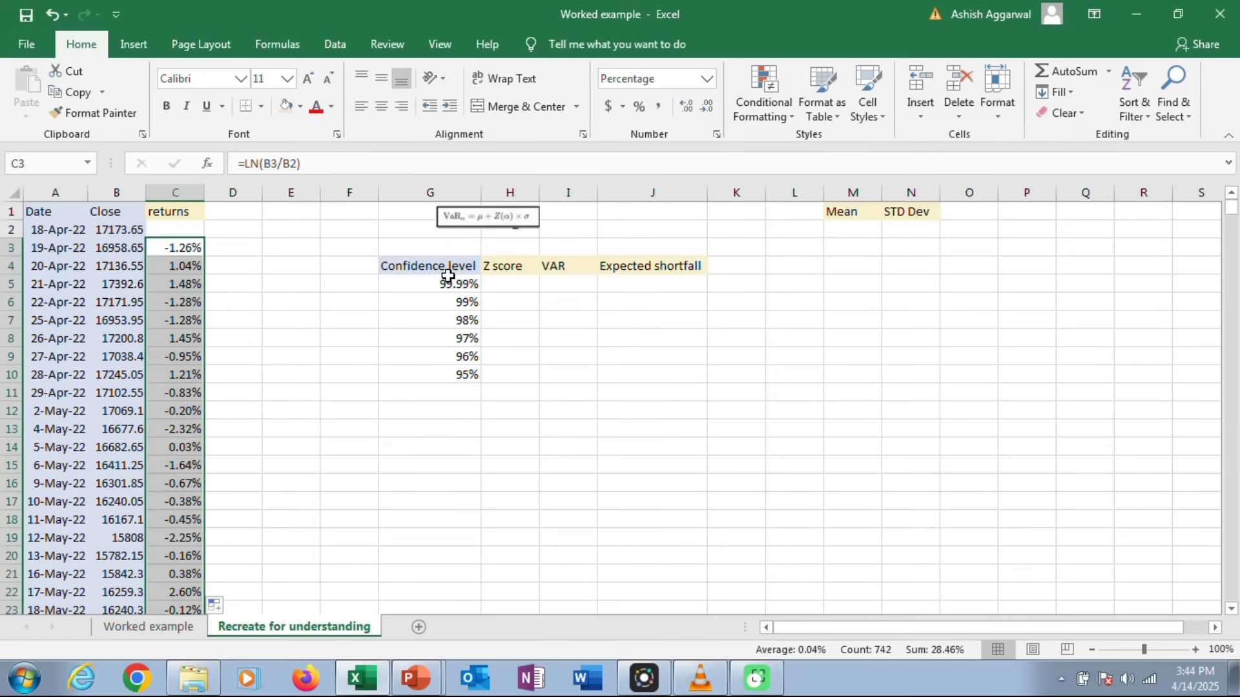
click(464, 246)
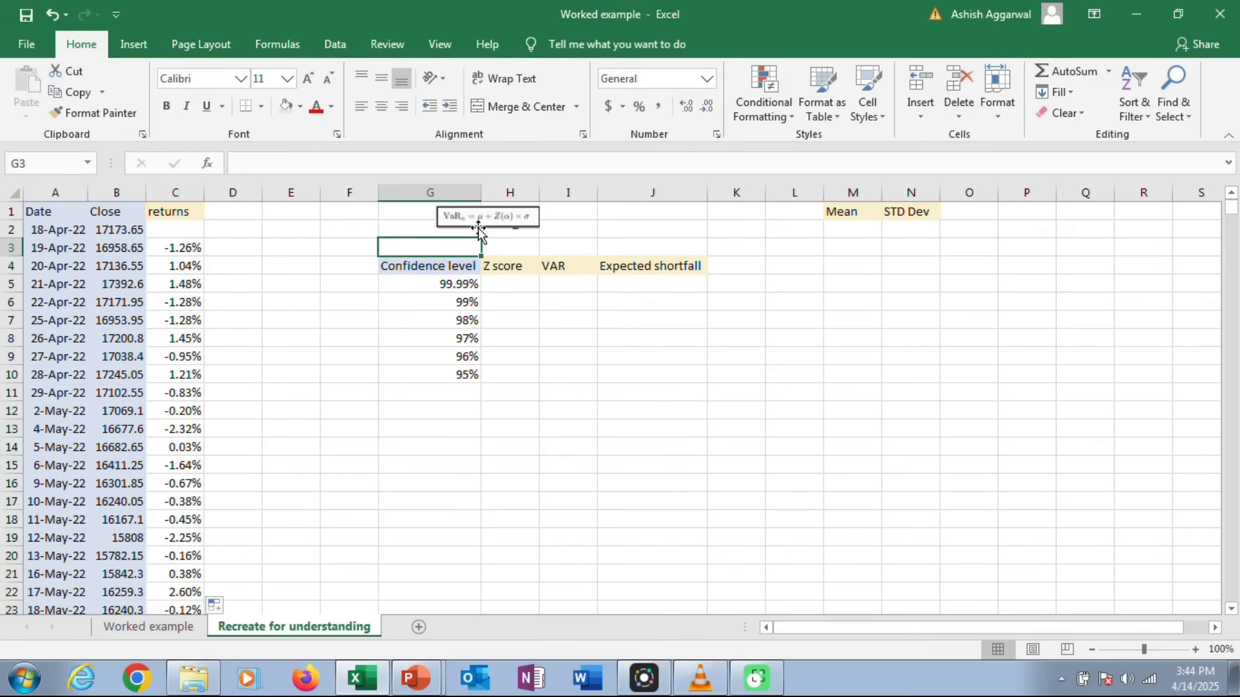
Step: Enter =AVERAGE(C3:C744) in M2 under the Mean heading, giving 0.04%
click(459, 214)
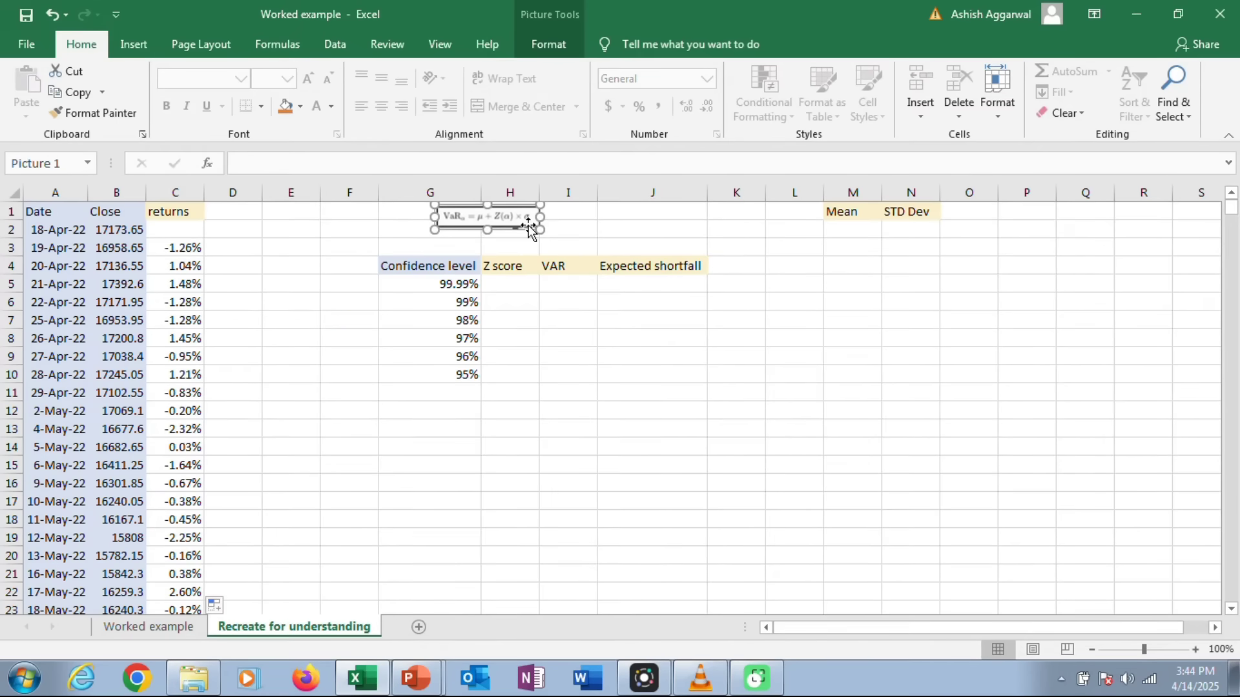
click(850, 229)
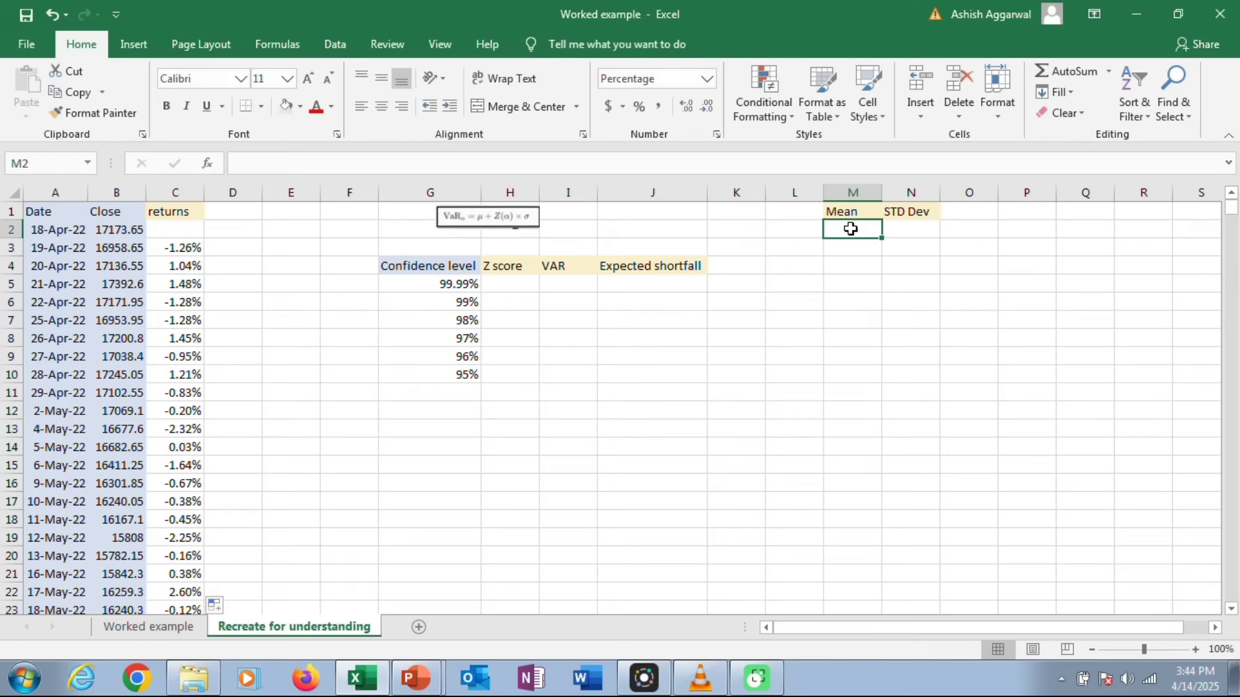
text(=)
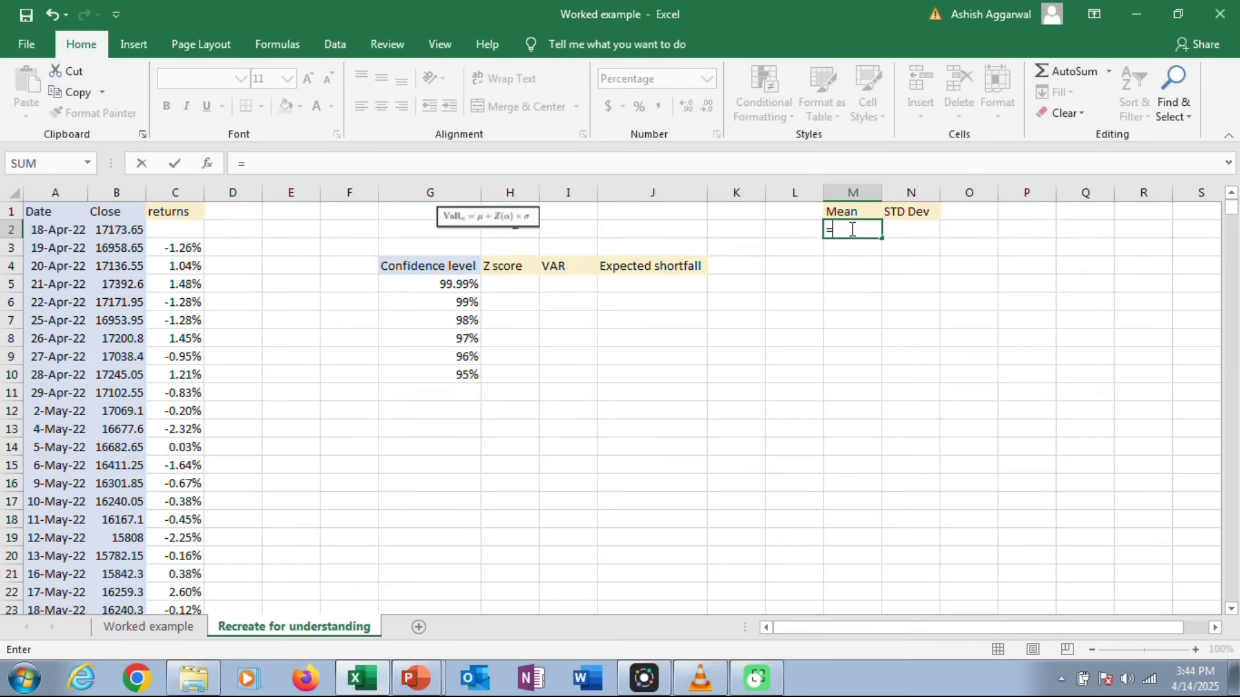
text(=ave)
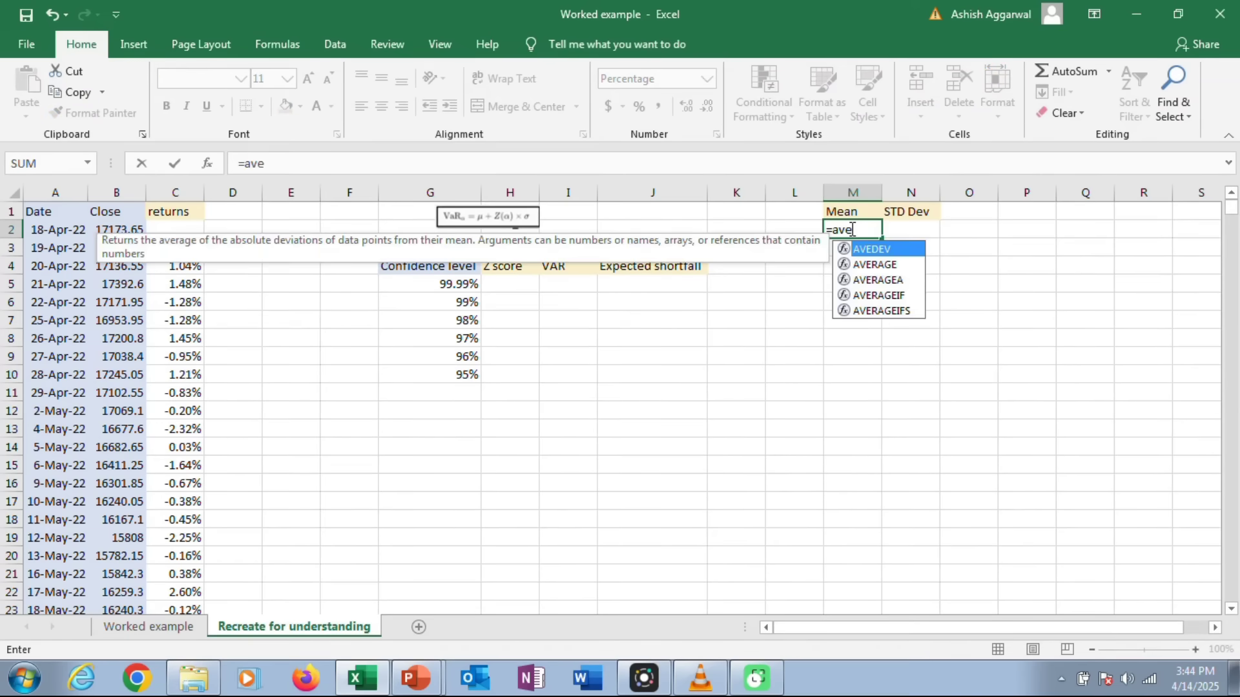
text(rage)
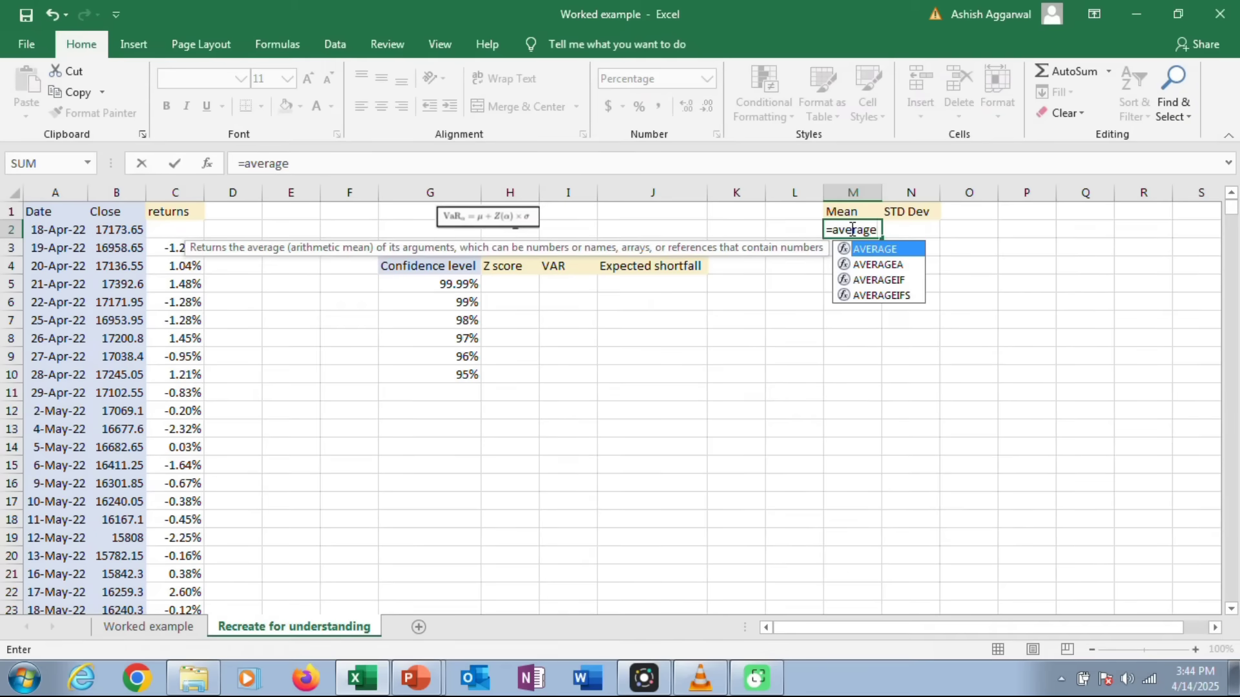
text(()
click(191, 251)
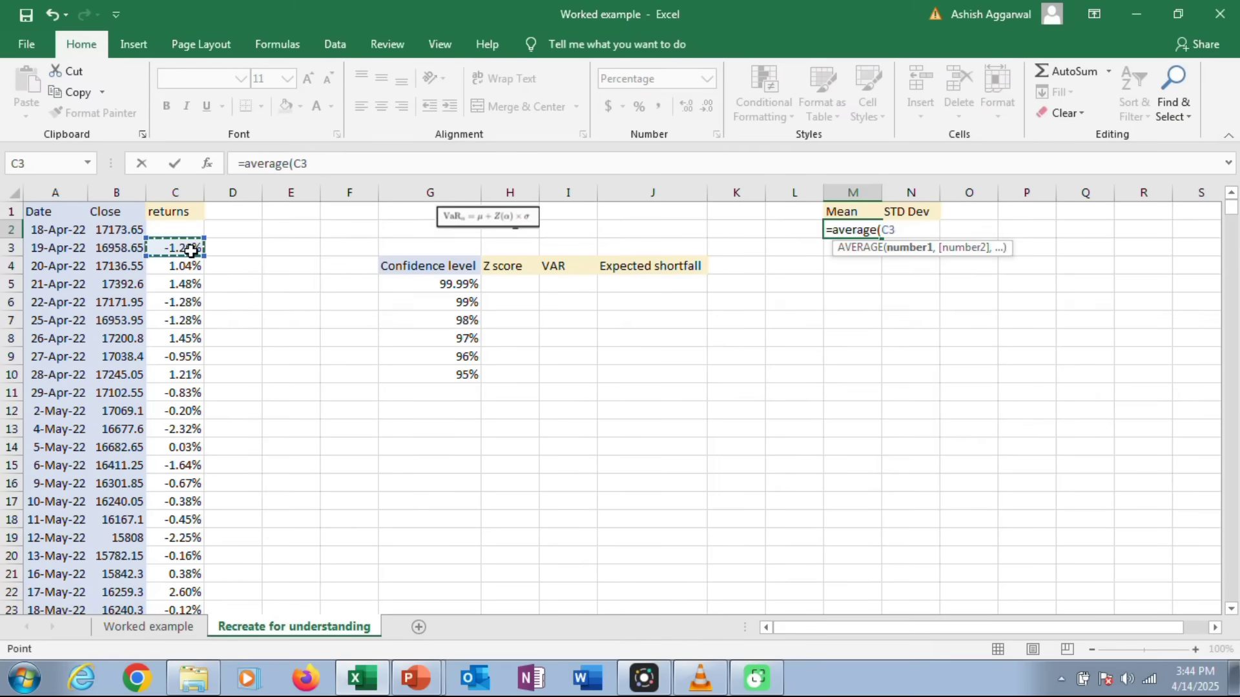
key(ctrl+shift+Down)
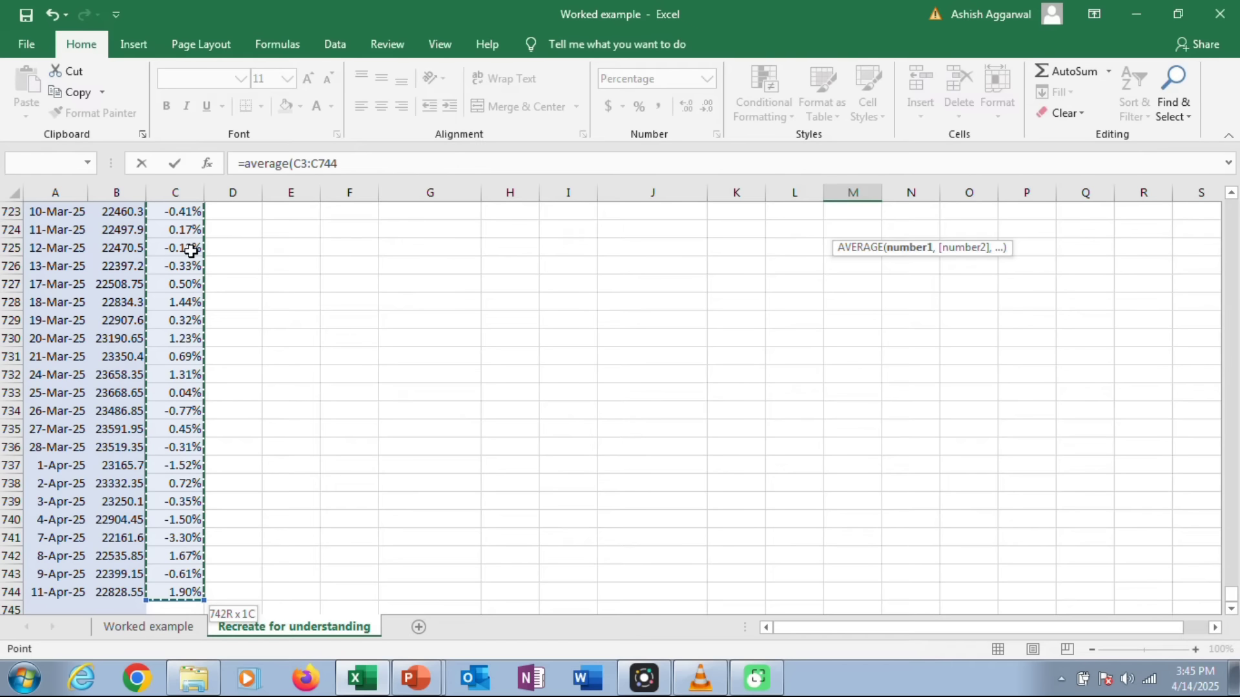
key(ctrl+Return)
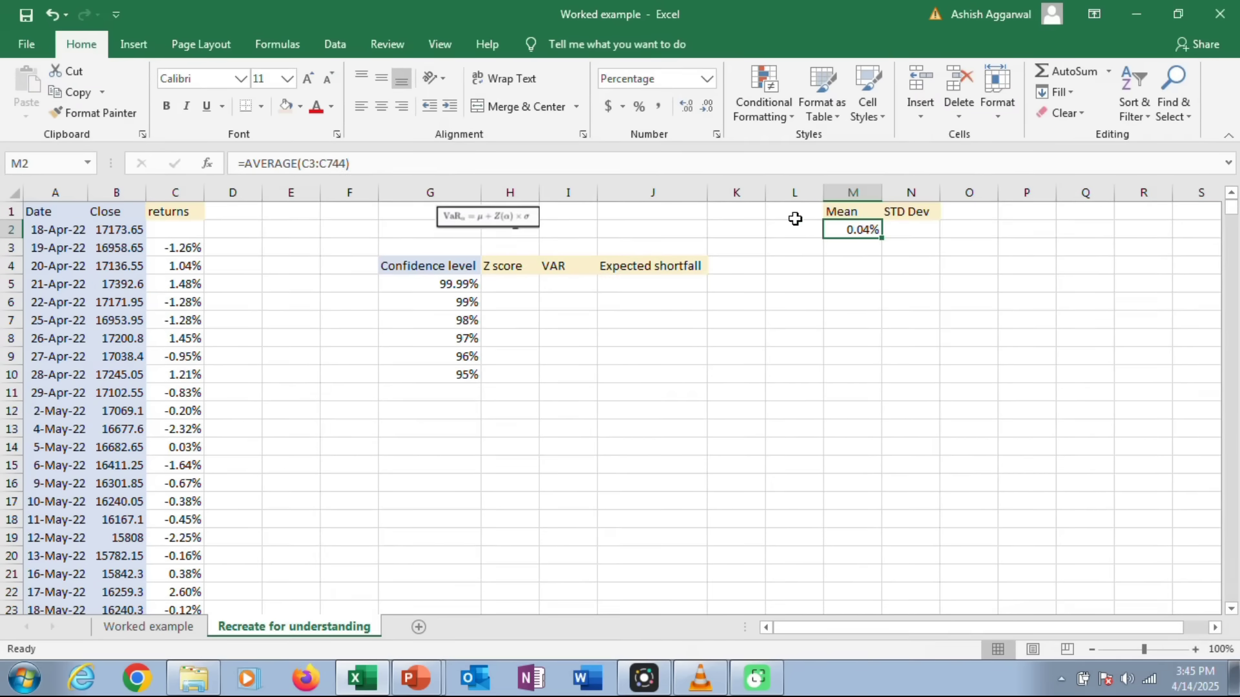
click(903, 228)
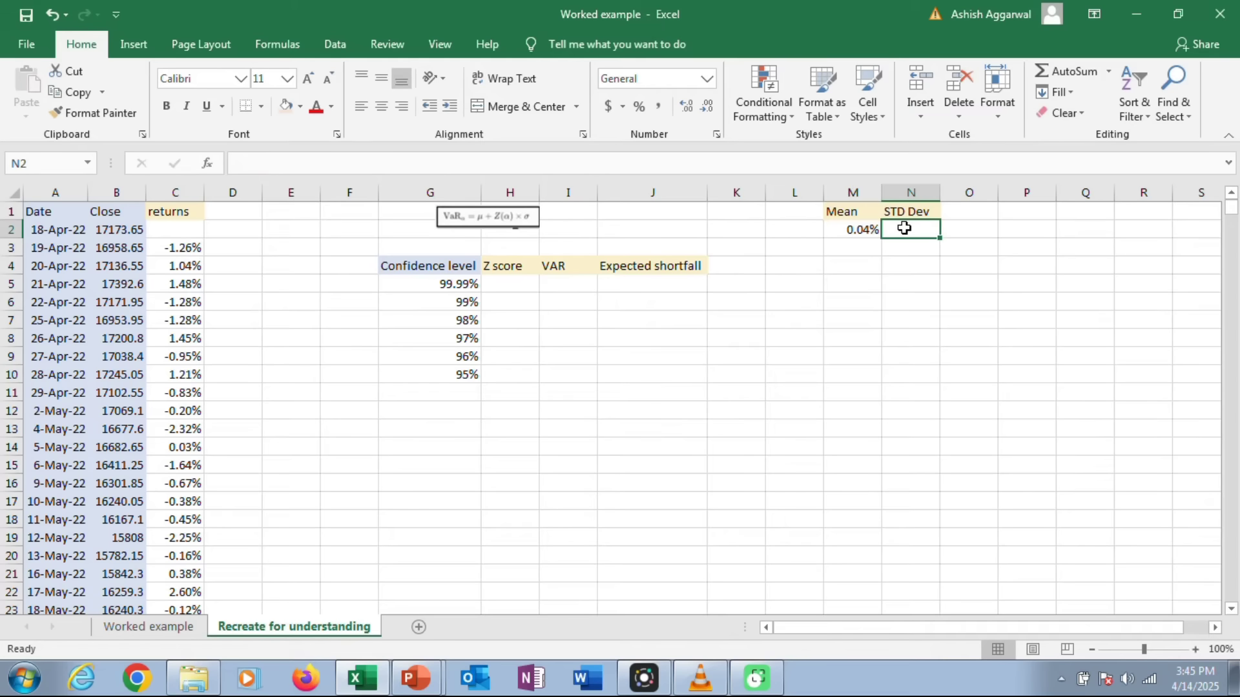
Step: Enter =STDEV.P(C3:C744) in N2 for the population standard deviation, 0.008333
text(=std)
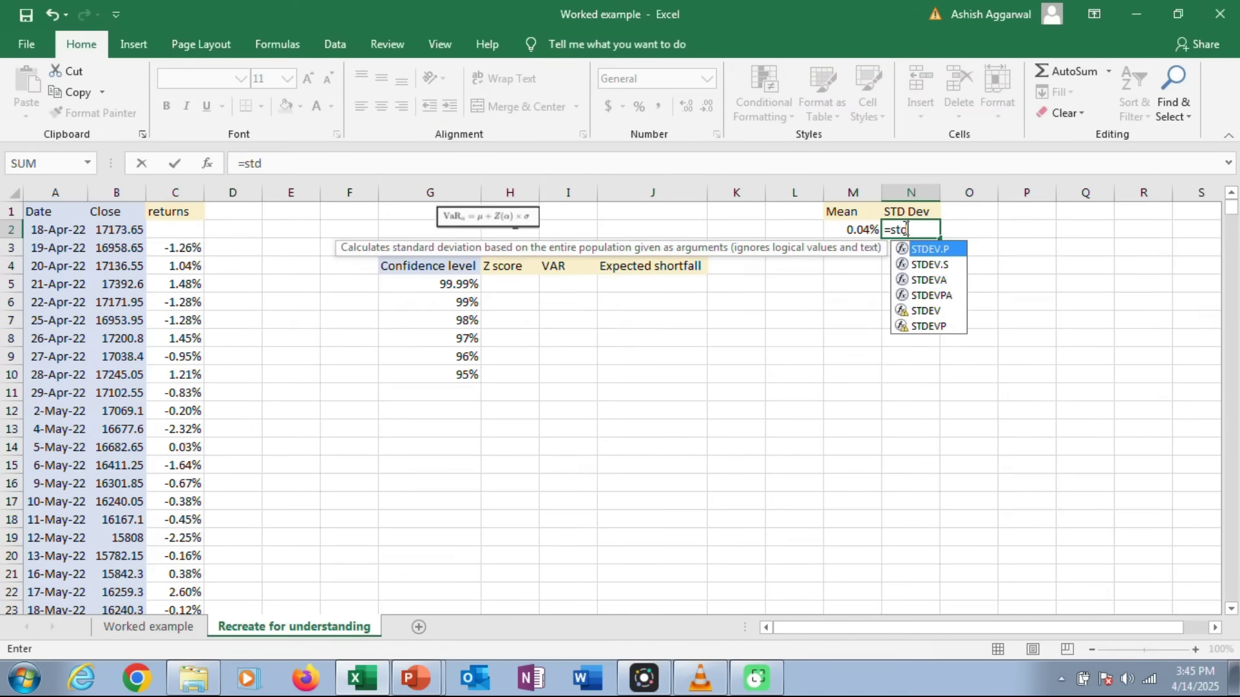
double_click(930, 249)
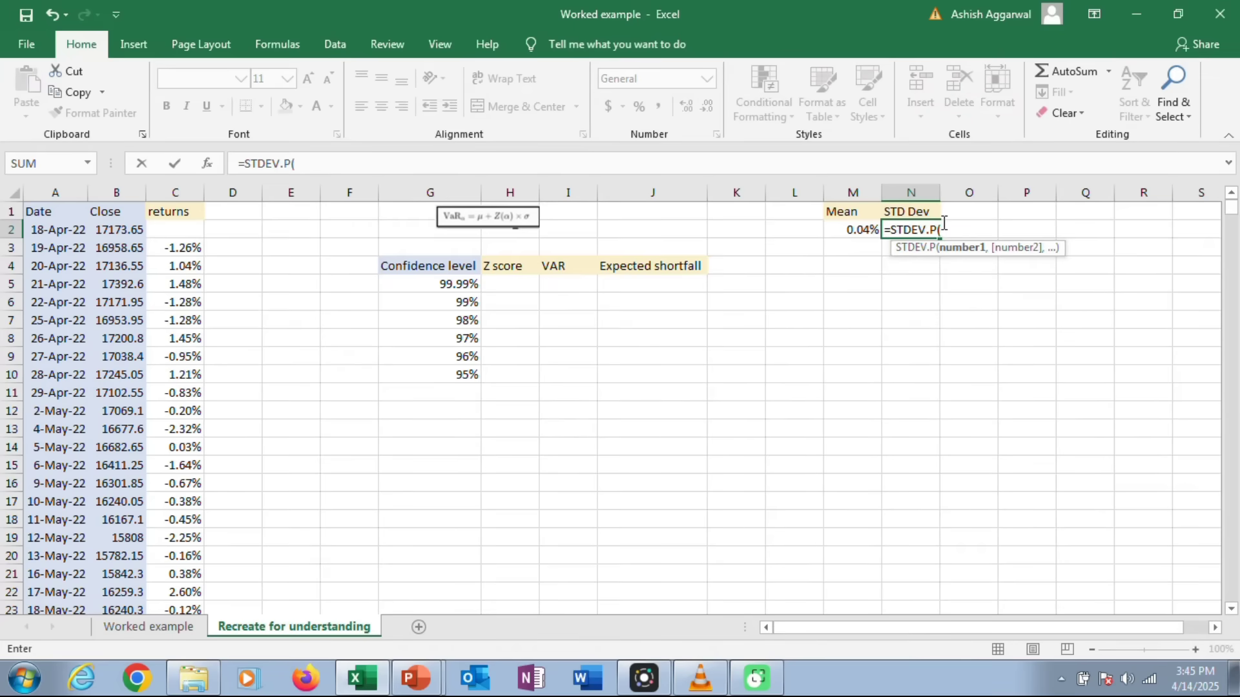
click(174, 250)
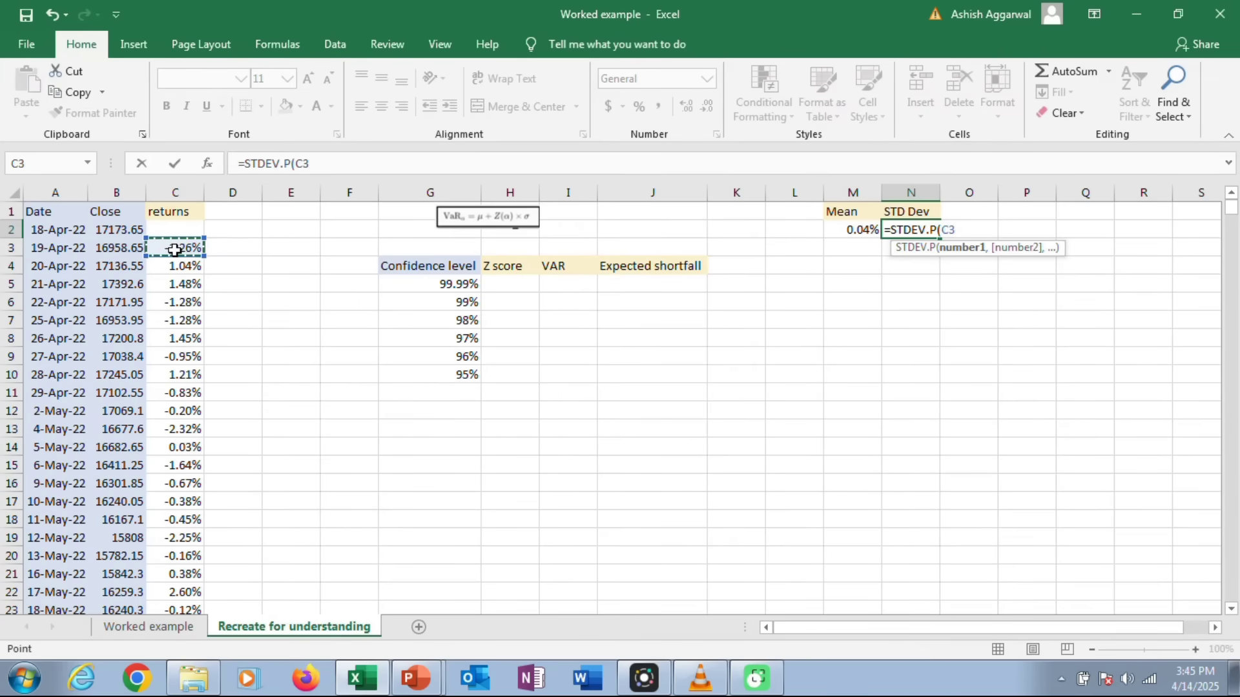
key(ctrl+shift+Down)
text())
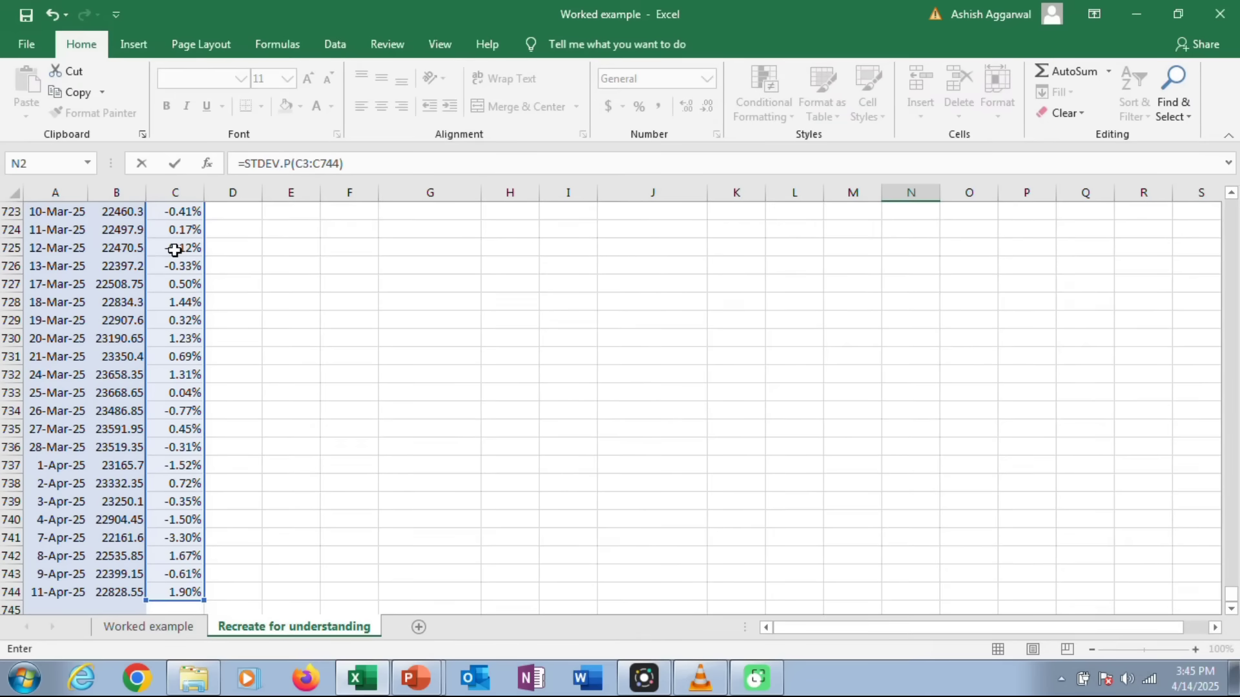
key(Return)
key(Up)
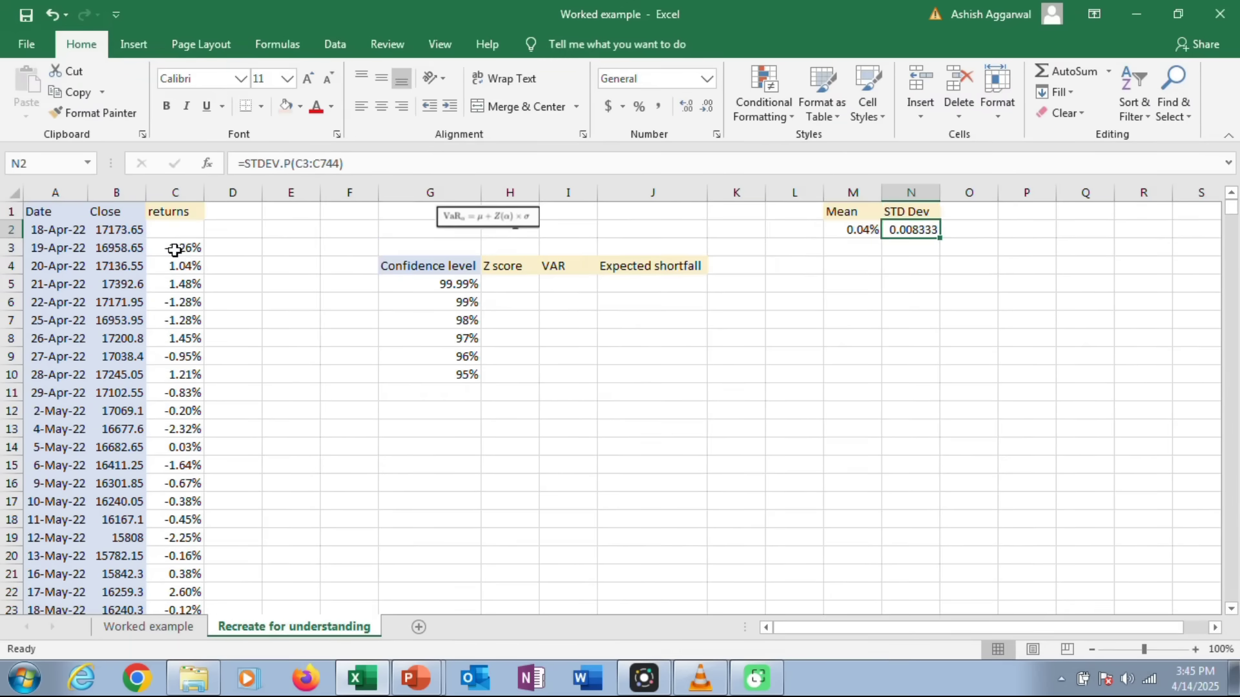
Step: Enter =STDEV.S(C3:C744) in O2 for the sample standard deviation, 0.008339
key(Right)
text(=)
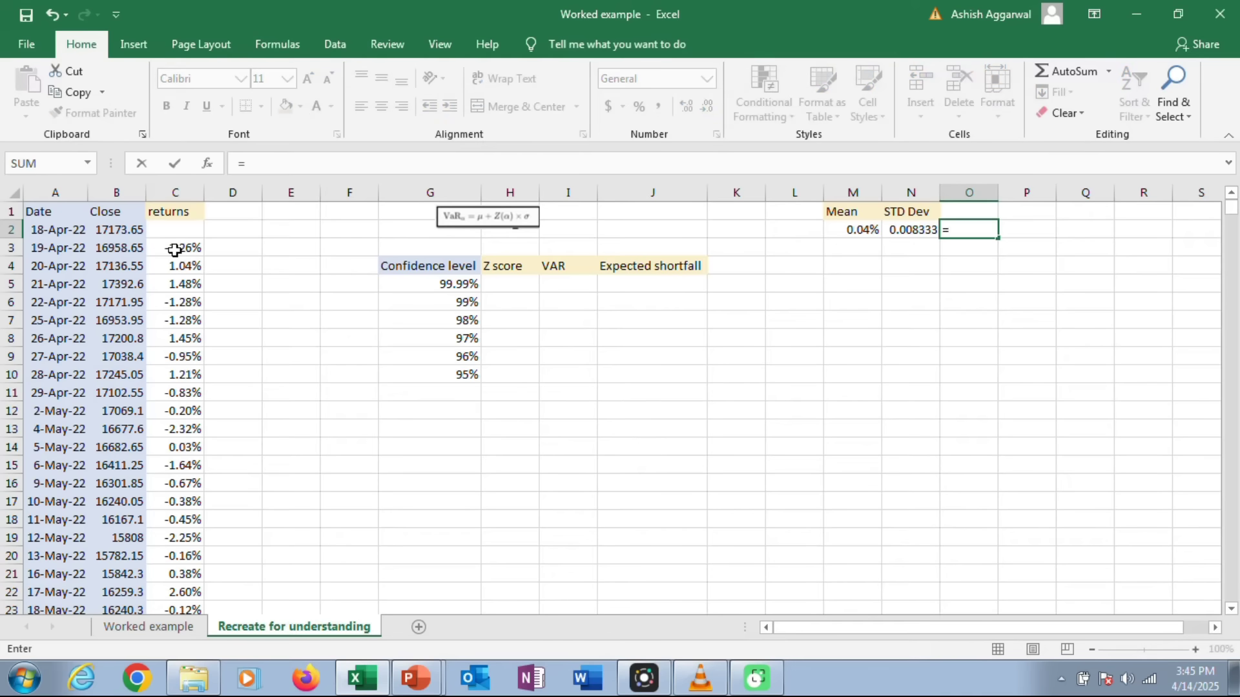
text(std)
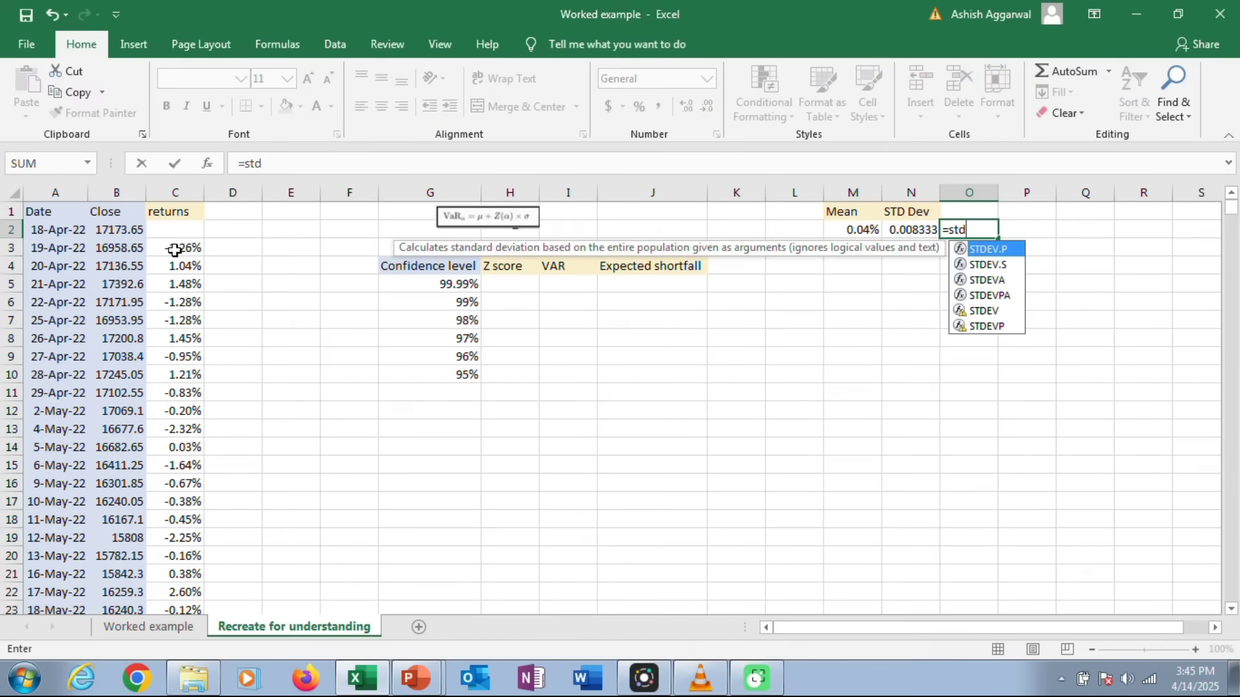
double_click(987, 264)
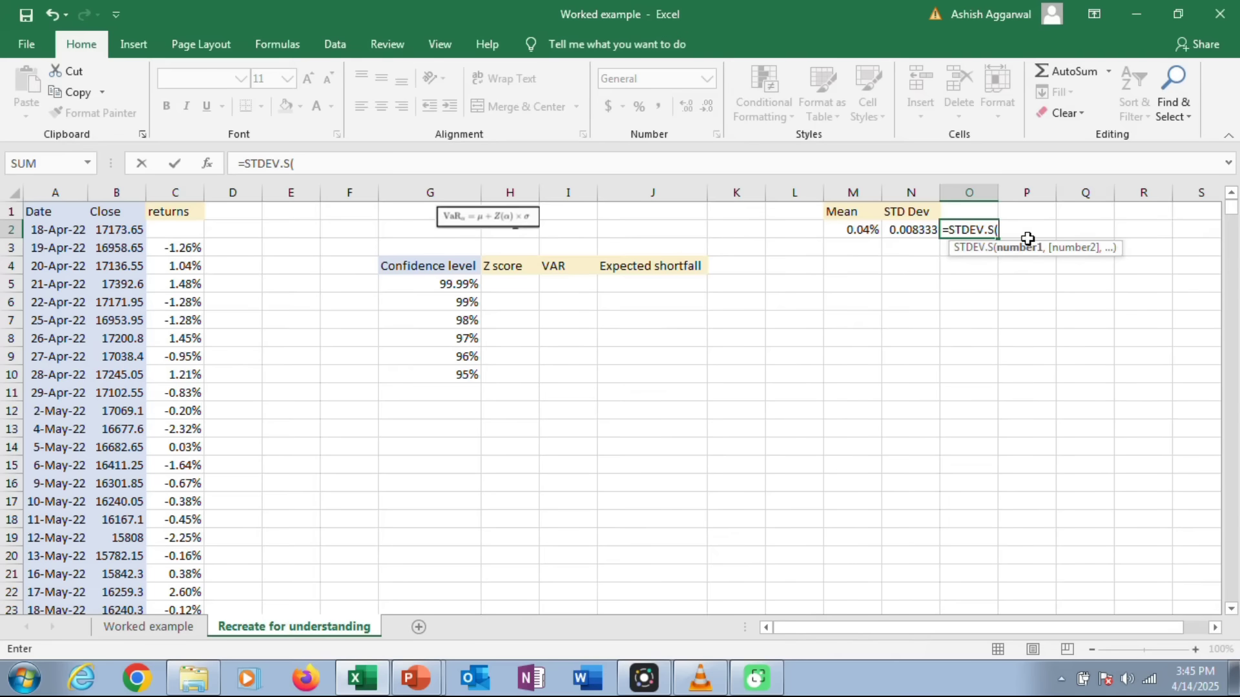
click(180, 247)
key(ctrl+shift+Down)
text())
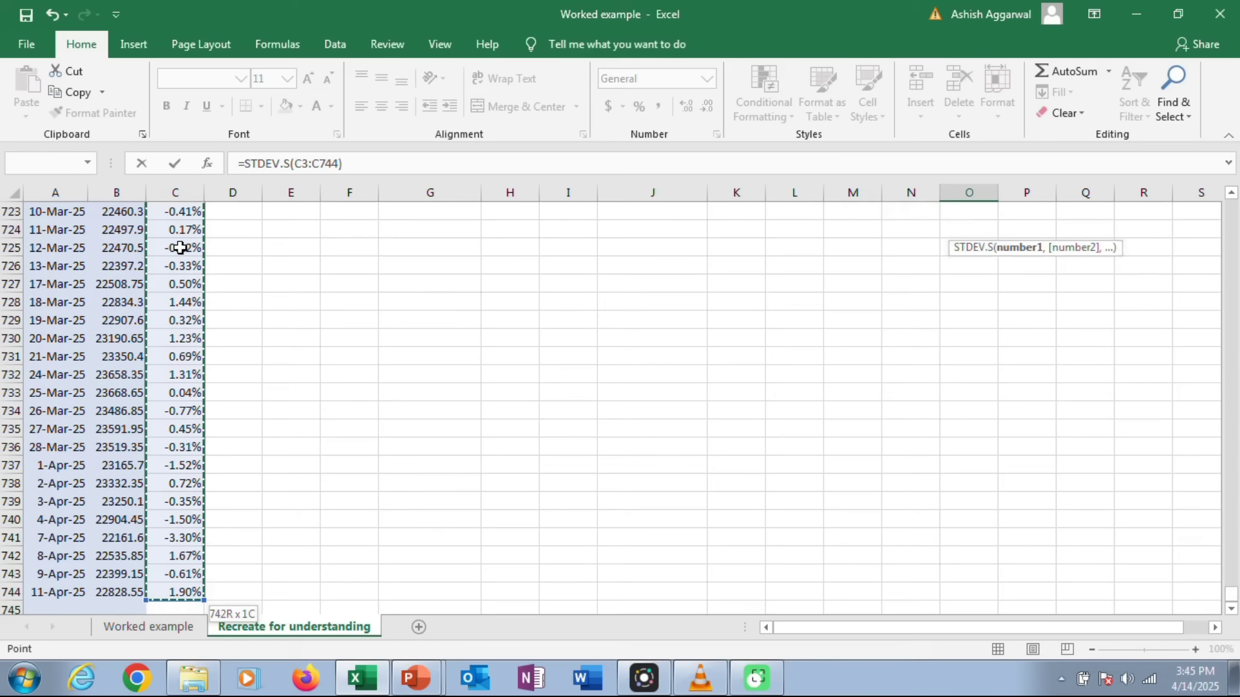
key(Return)
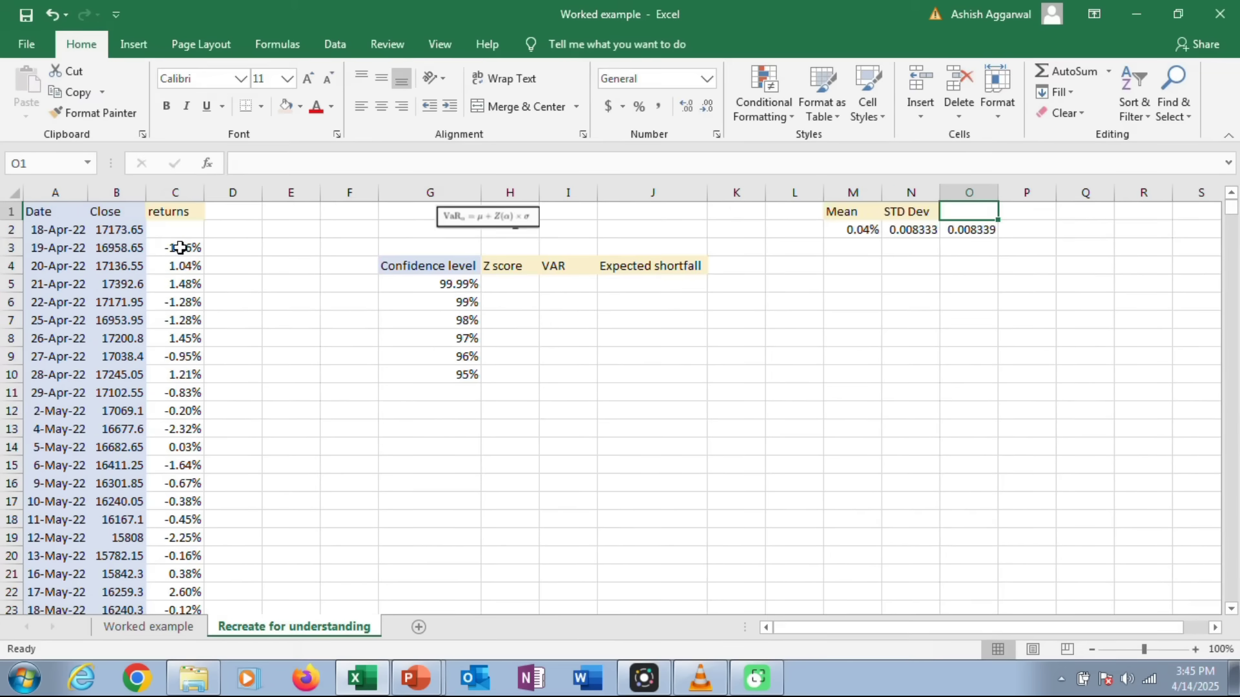
key(Up)
key(Up)
Step: Begin the Z score formula in the 99.99% confidence level row
key(Down)
key(Left)
key(Left)
key(Left)
key(Left)
key(Left)
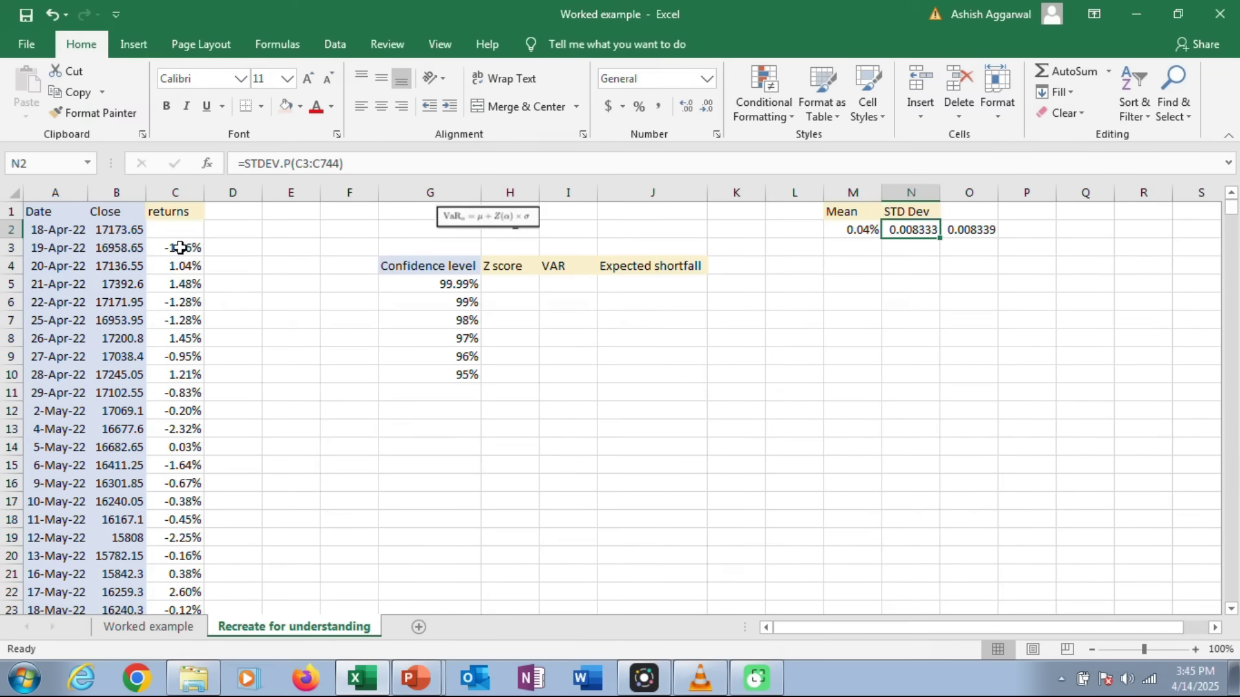
key(Down)
key(Down)
key(Down)
key(Left)
key(Left)
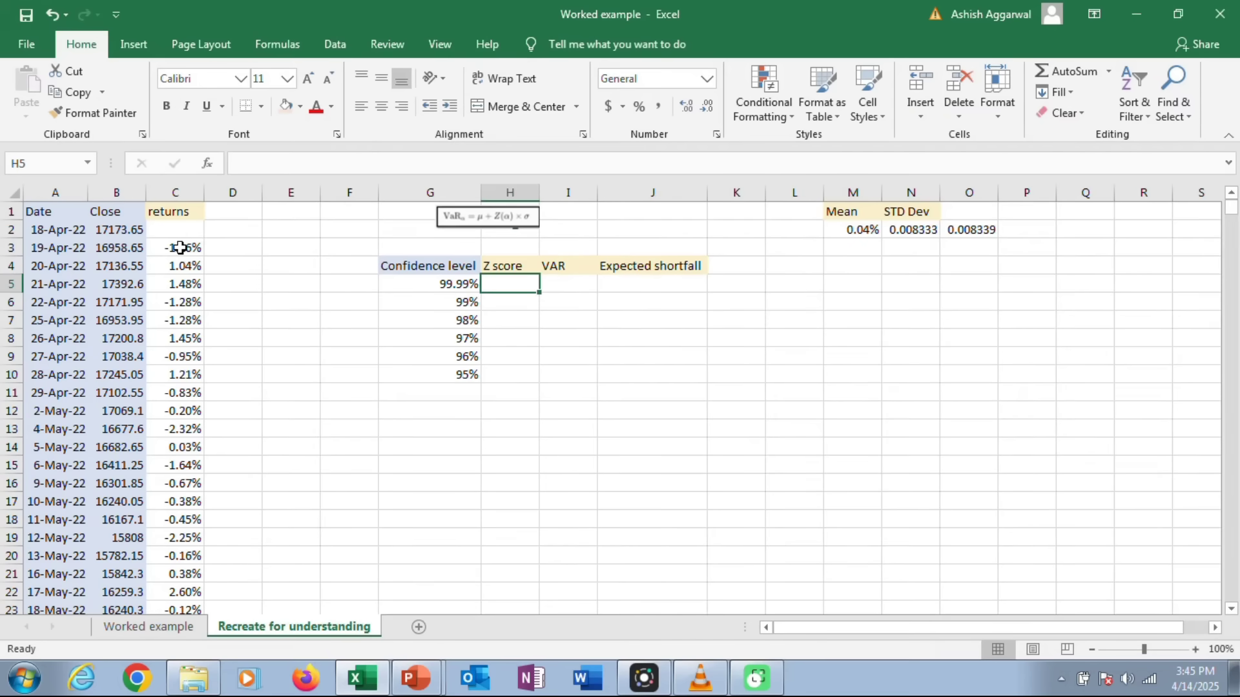
text(=nor)
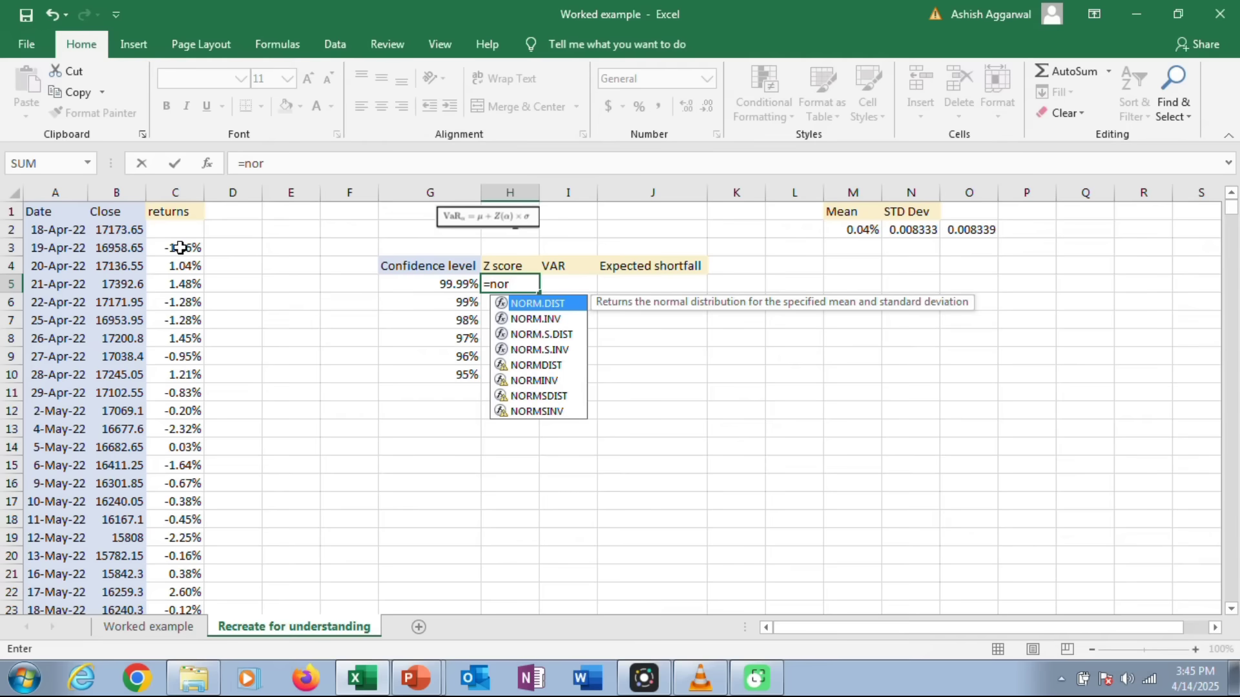
Step: Complete =NORM.S.INV(1-G5) in H5 and copy it down to H10 for all six Z scores
double_click(549, 349)
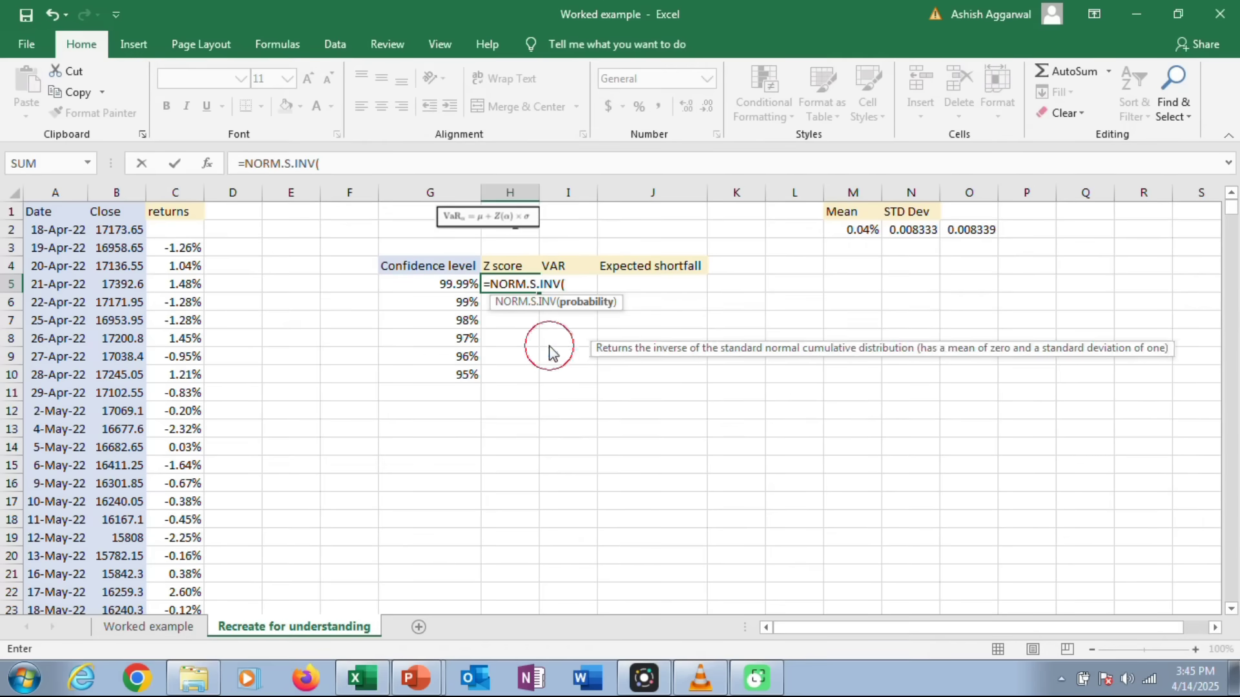
text(1-)
click(450, 282)
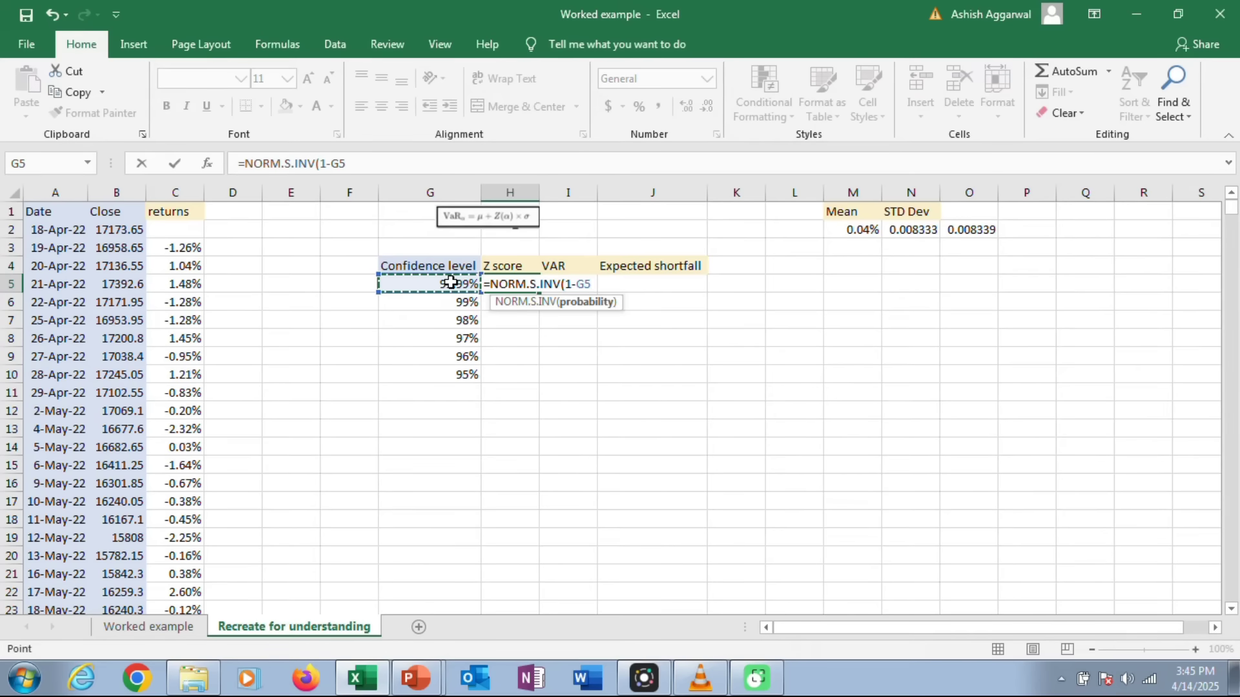
text())
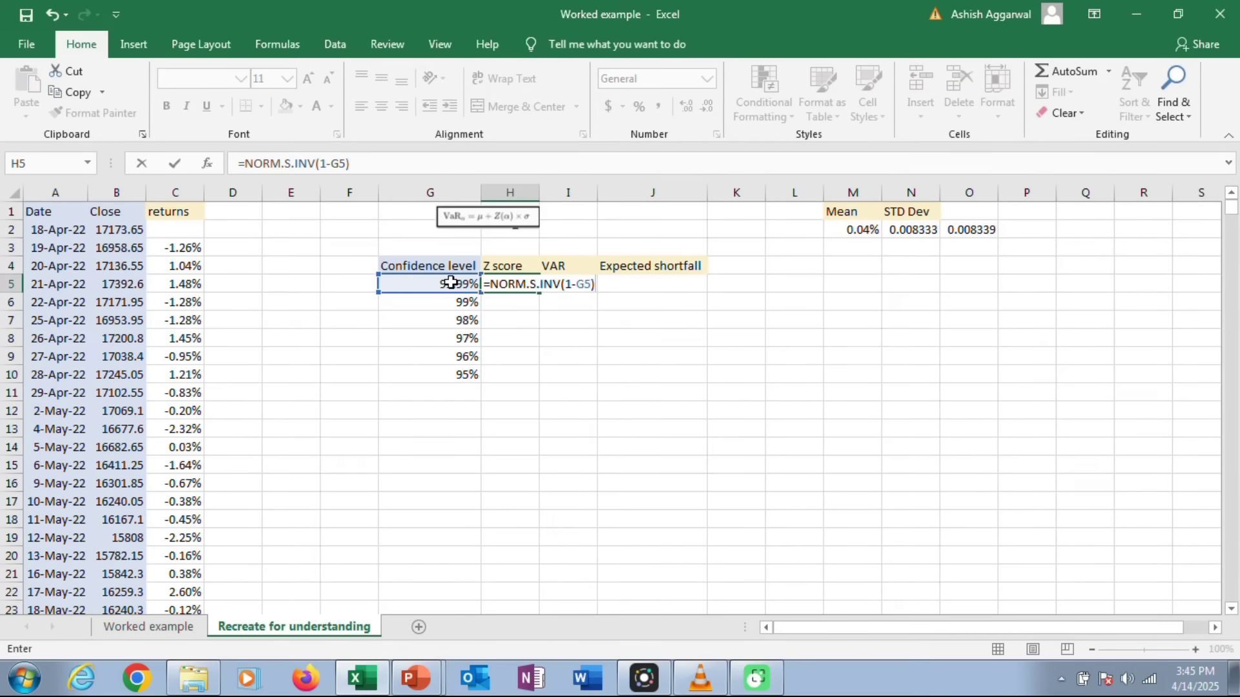
key(Return)
key(Up)
key(ctrl+c)
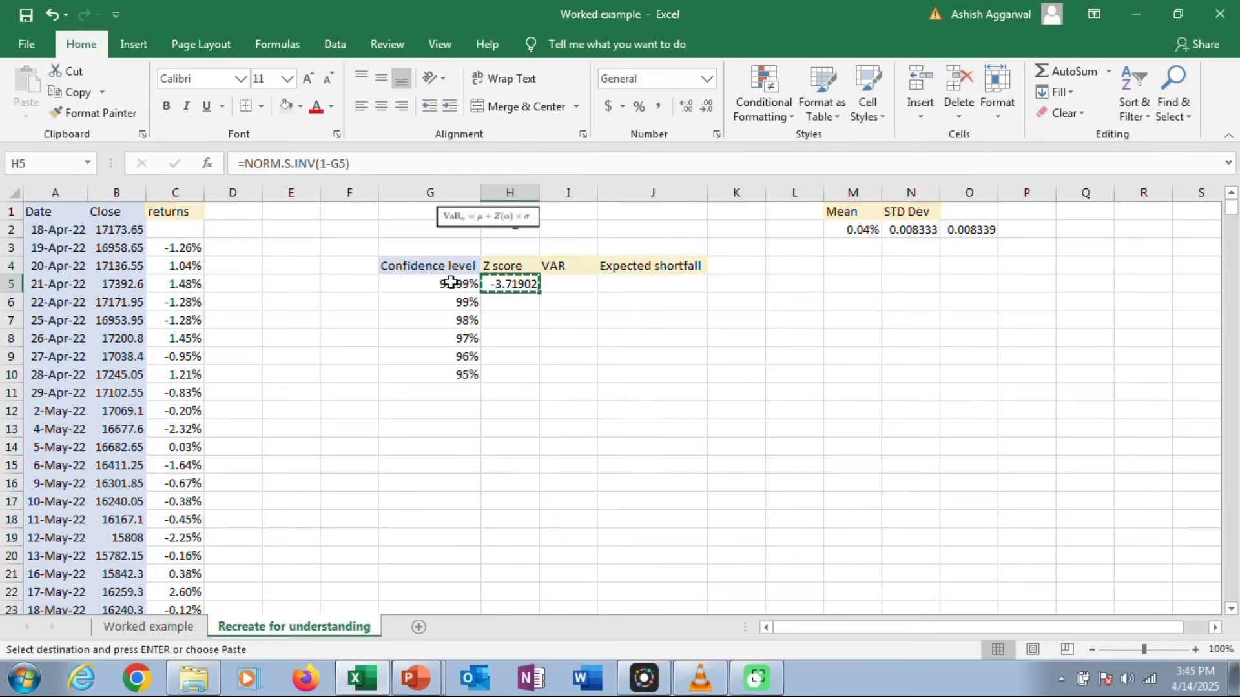
key(shift+Down)
key(shift+Down)
key(shift+Down)
key(shift+Down)
key(shift+Down)
key(ctrl+v)
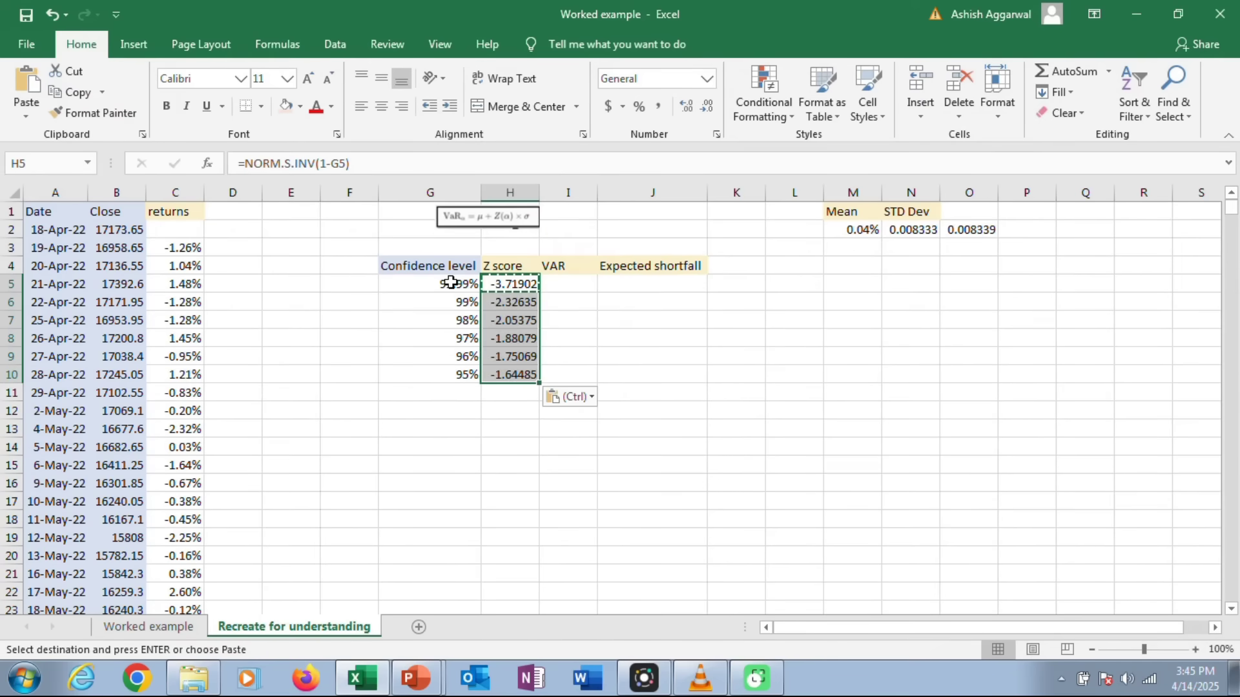
key(Right)
Step: Build the 99.99% VaR formula =$M$2+H5*$N$2 in I5 with absolute mean and std dev
key(Escape)
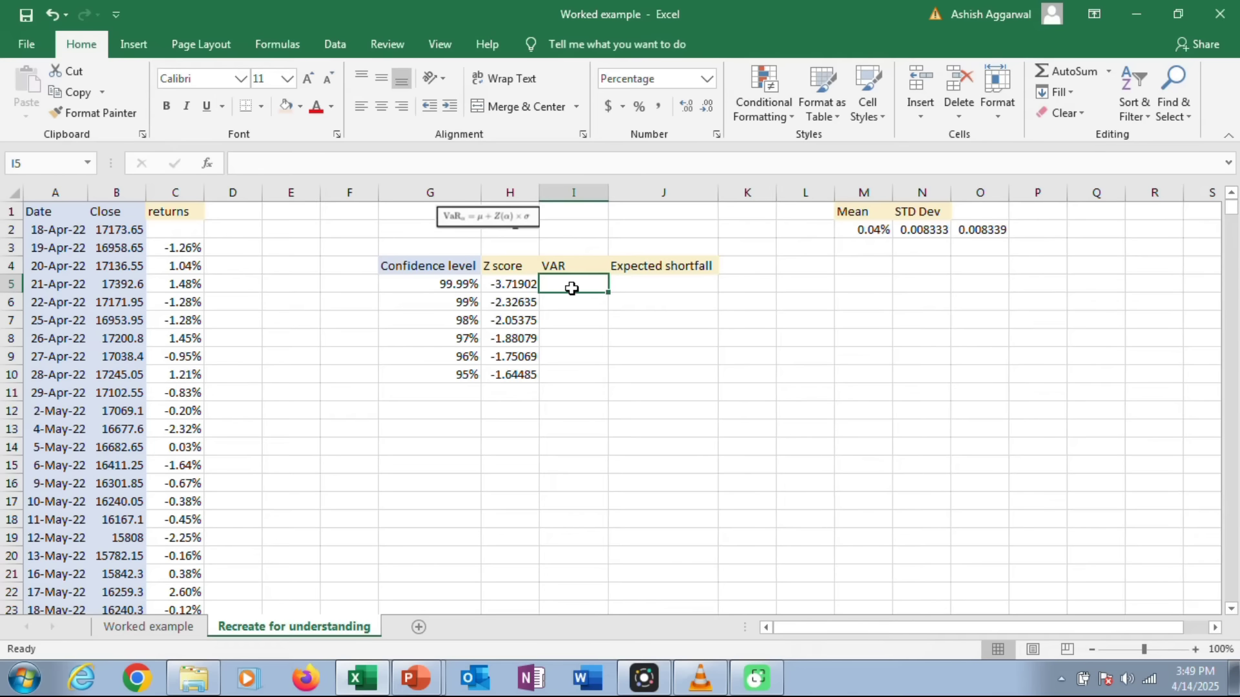
text(=)
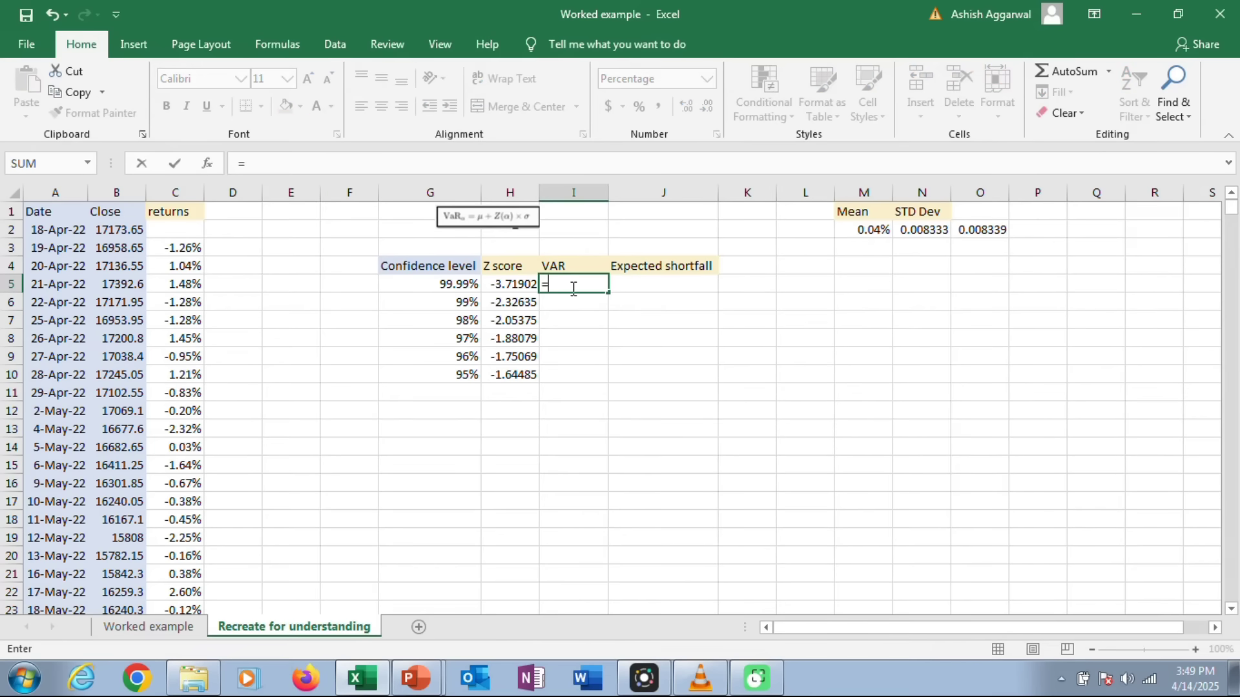
click(864, 230)
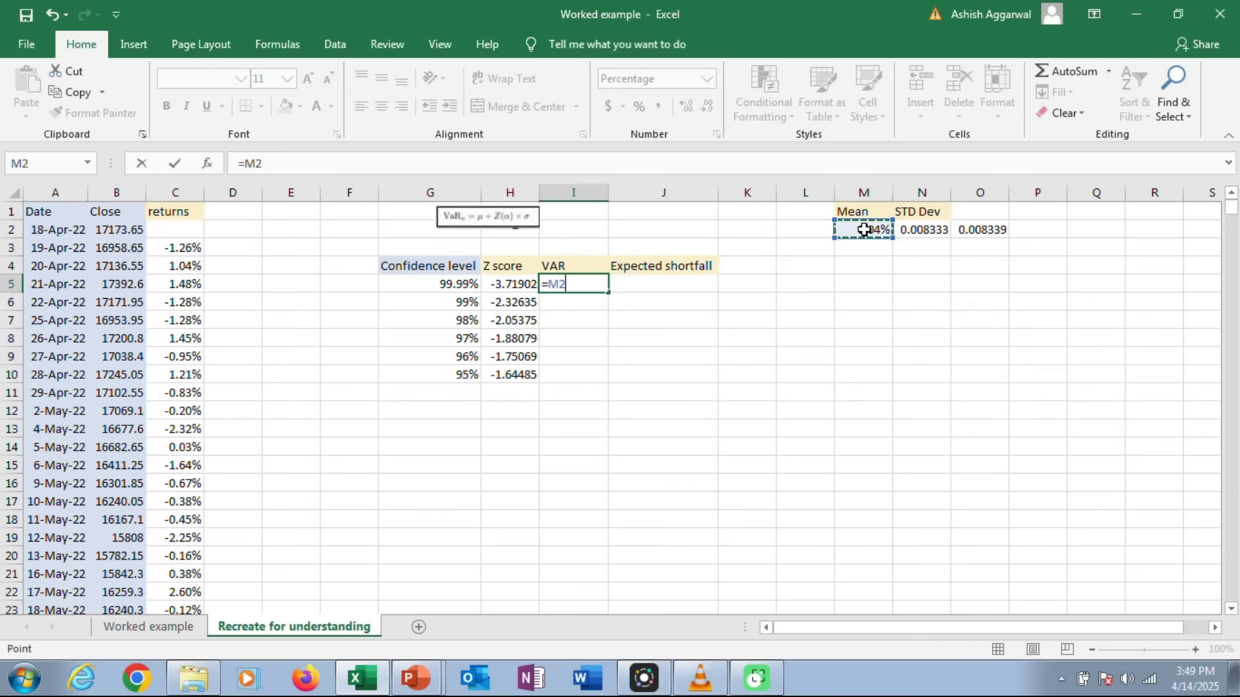
text(+)
click(514, 285)
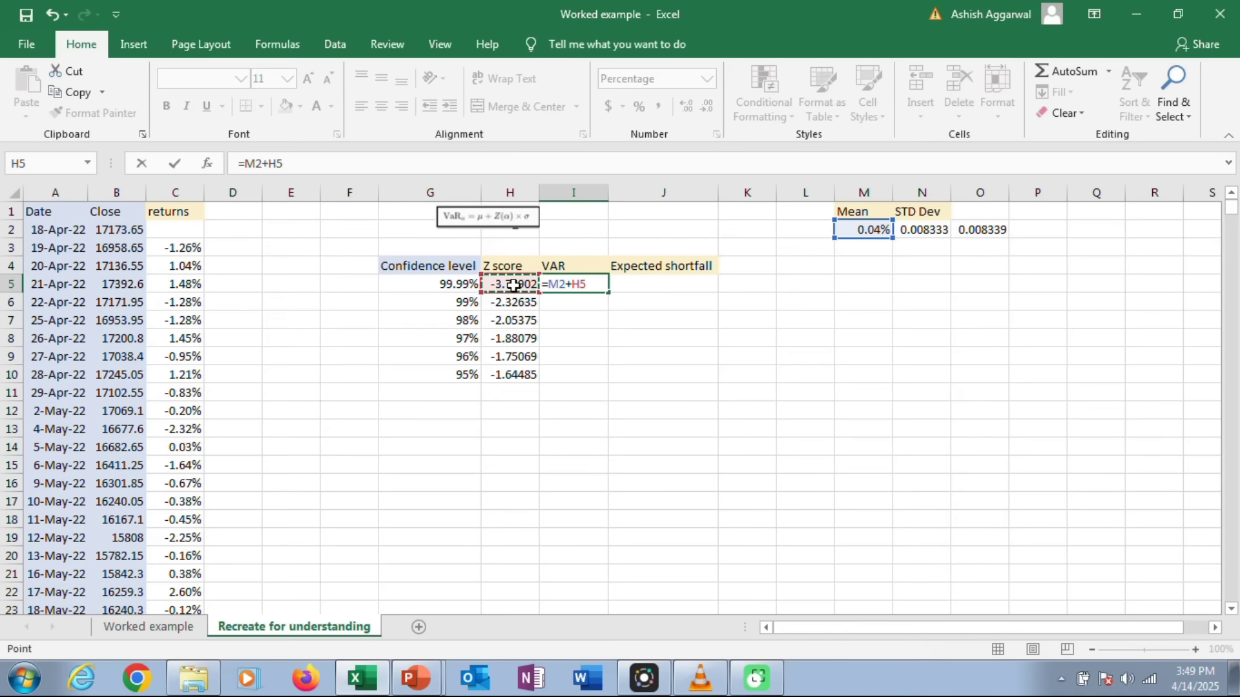
text(*)
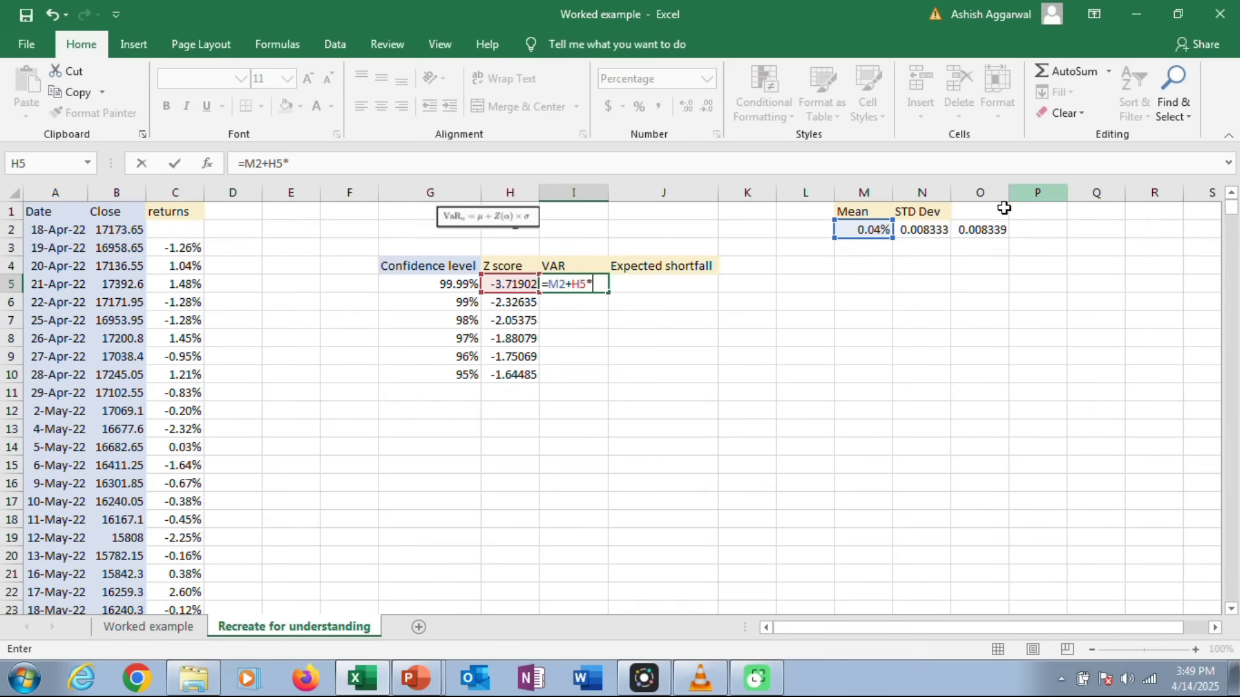
click(924, 232)
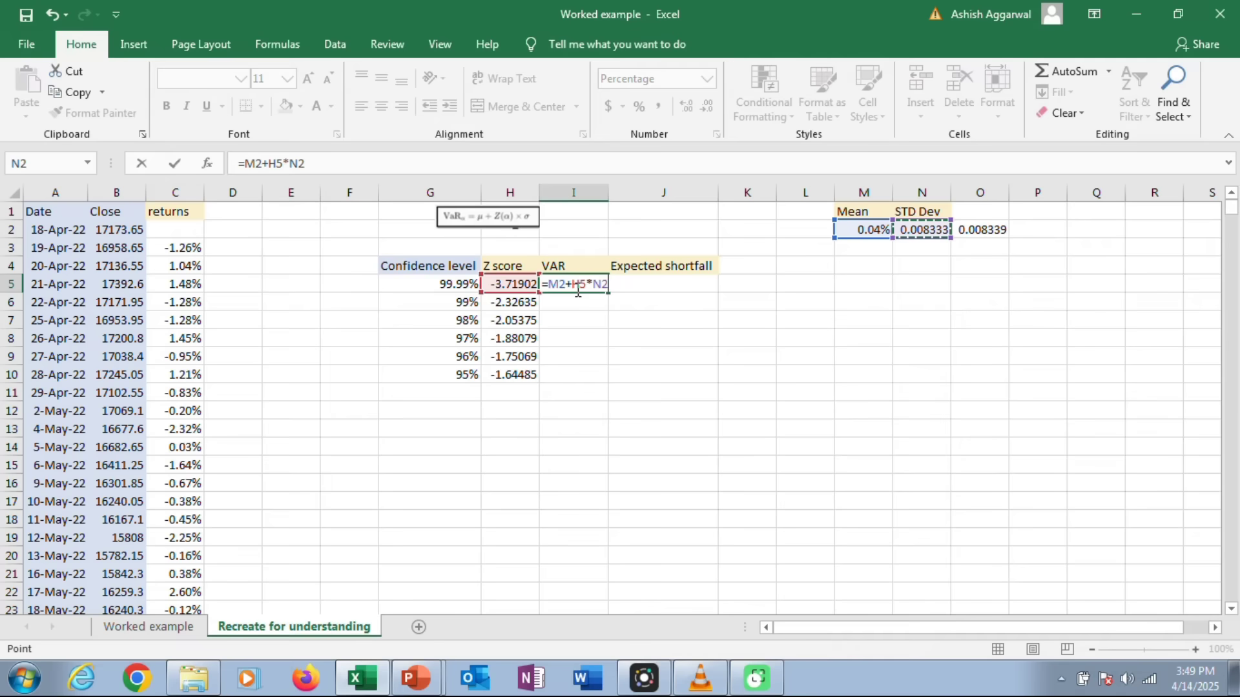
double_click(560, 284)
key(F4)
double_click(612, 284)
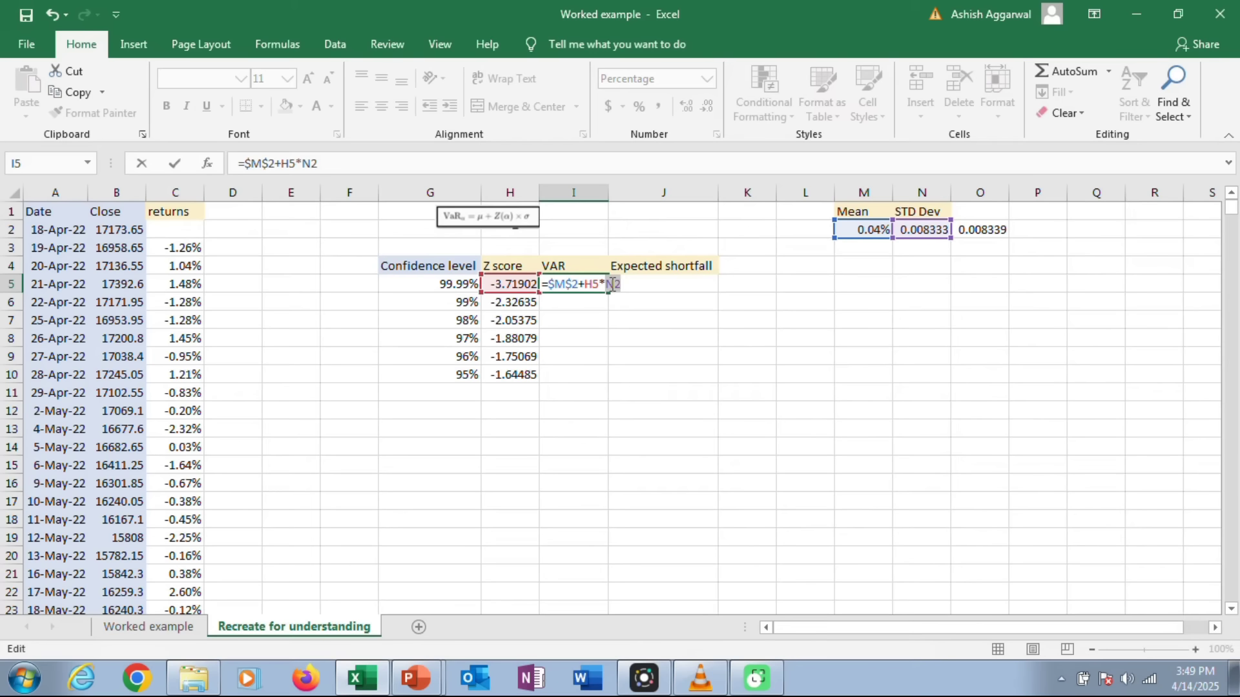
key(F4)
key(Return)
Step: Copy the VaR formula into I6:I10, giving -3.1% down to -1.3%
click(610, 284)
key(ctrl+c)
key(shift+Down)
key(shift+Down)
key(shift+Down)
key(shift+Down)
key(shift+Down)
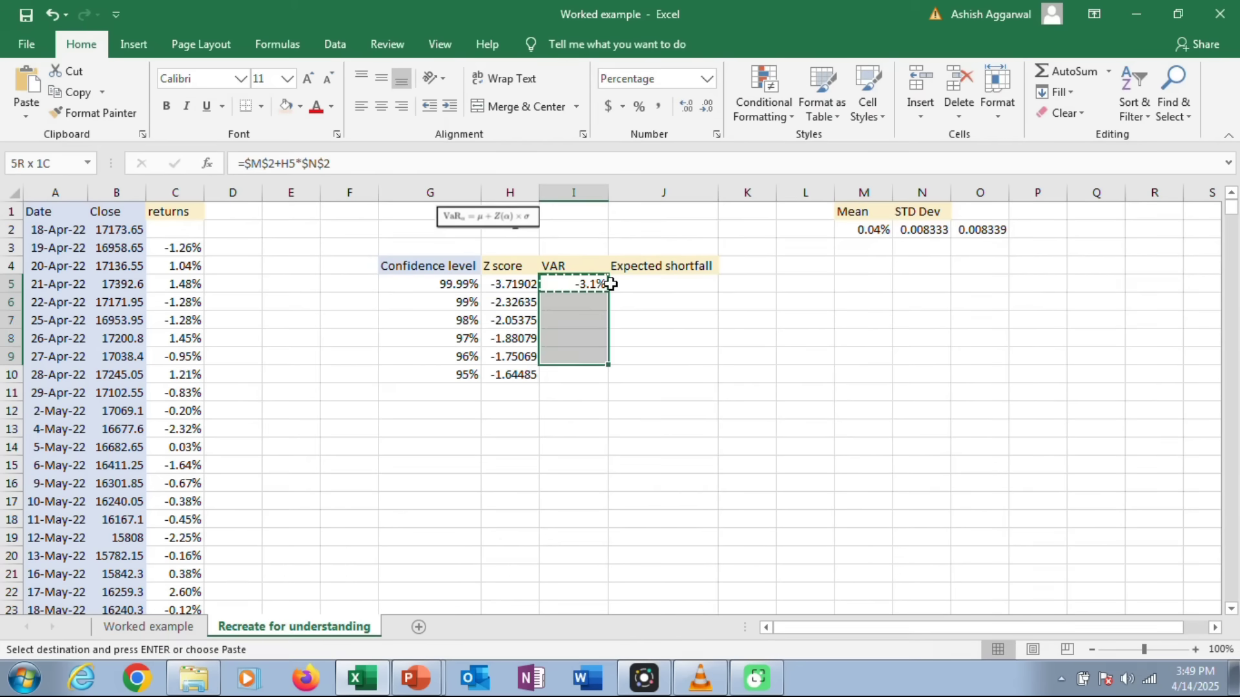
key(ctrl+v)
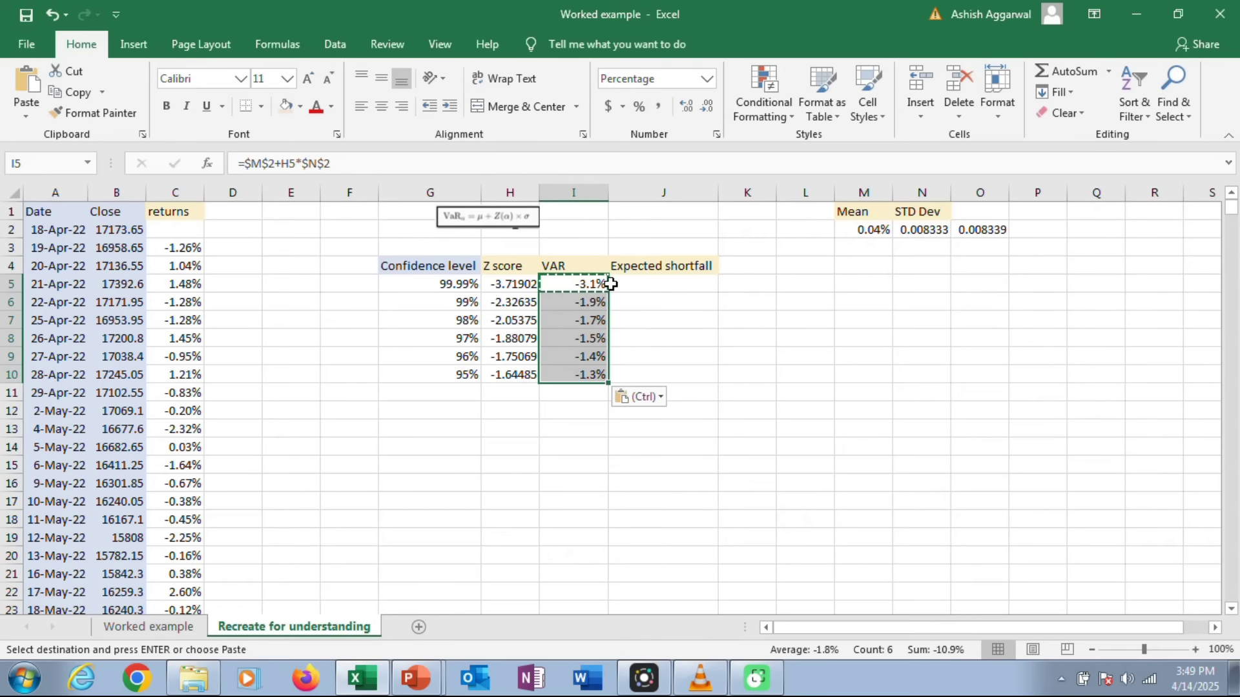
click(639, 281)
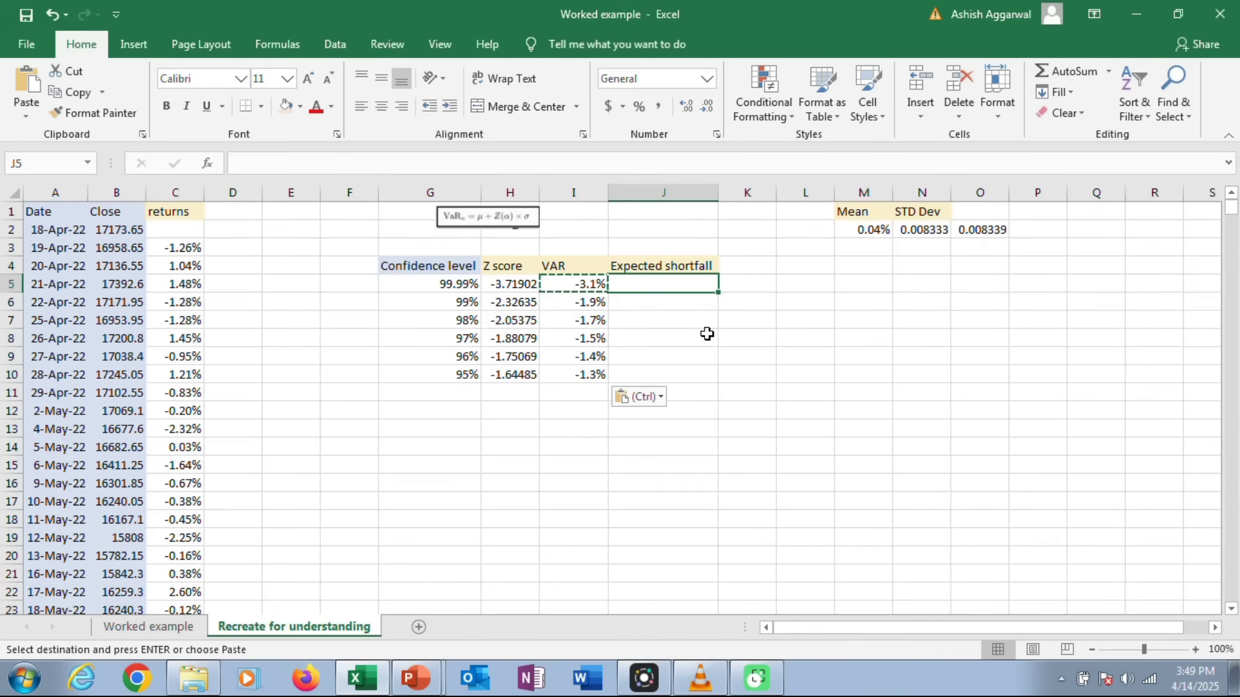
Step: Enter =AVERAGEIF(C:C,"<="&I5,C:C) in J5 for the 99.99% expected shortfall
key(Escape)
text(=)
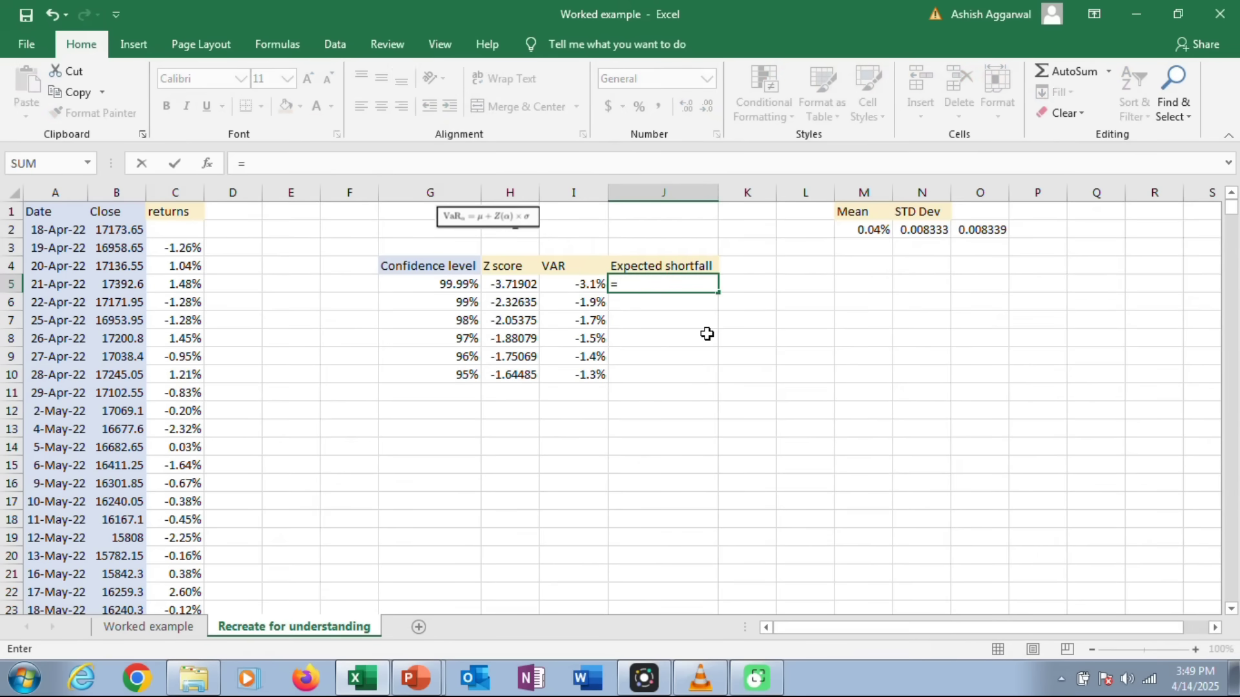
text(average)
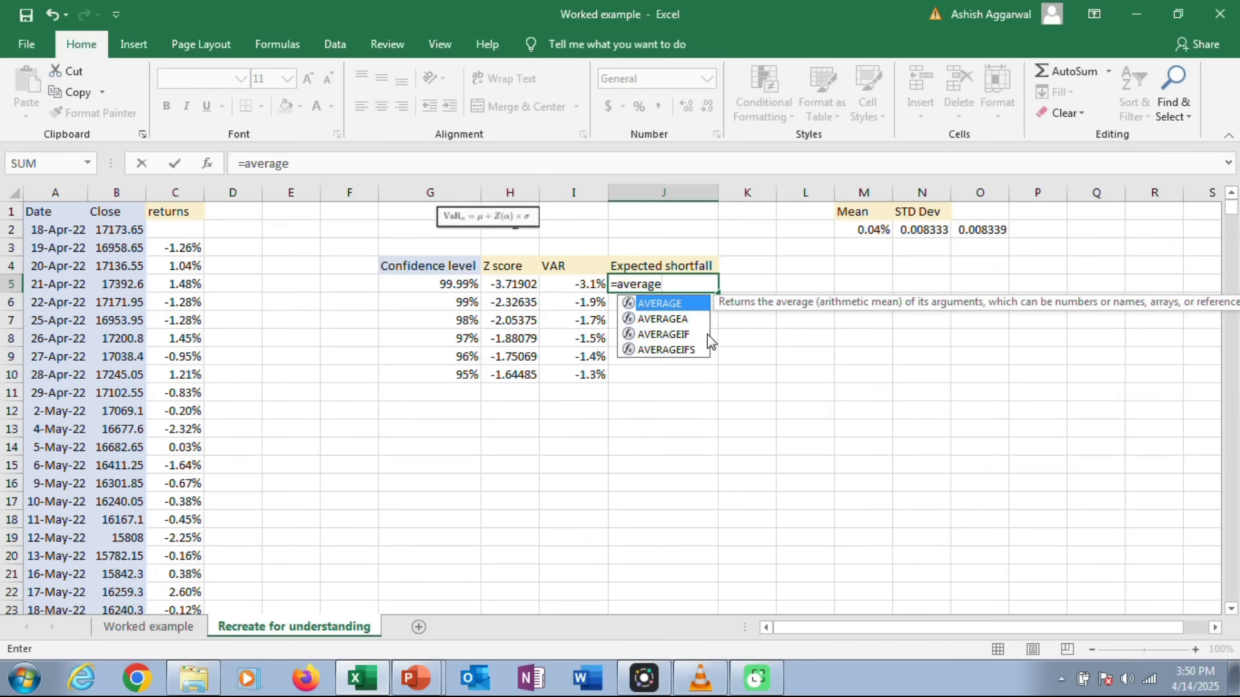
text(if()
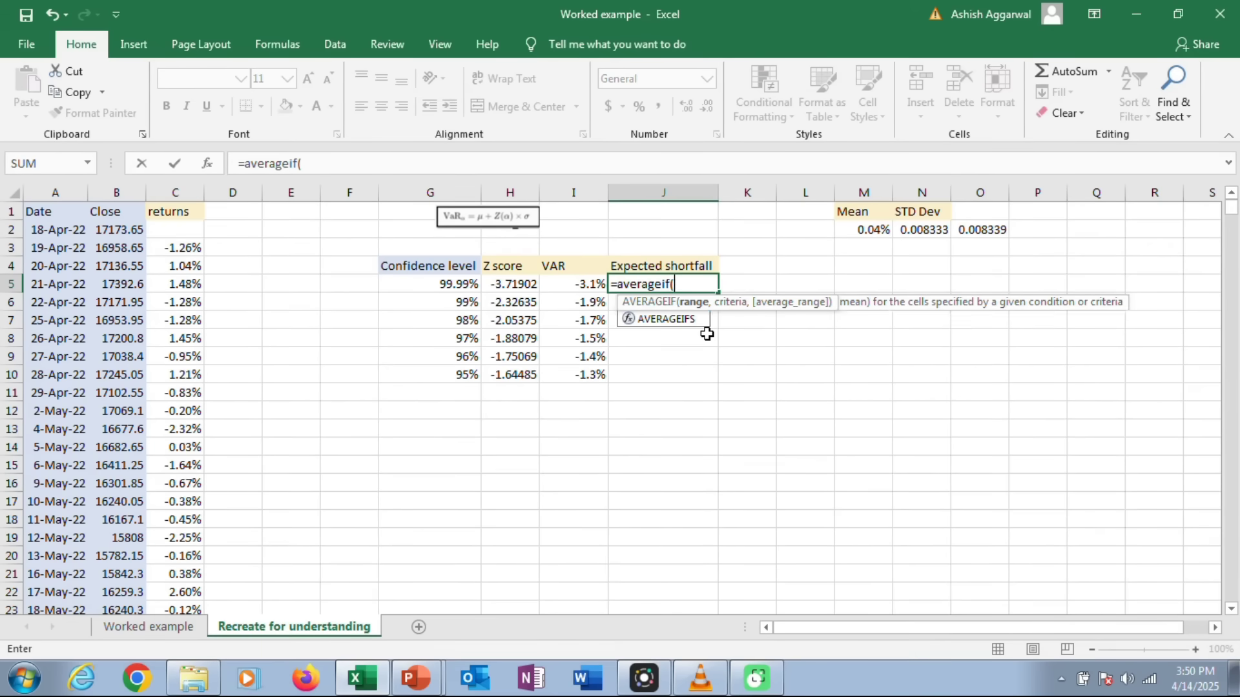
click(175, 244)
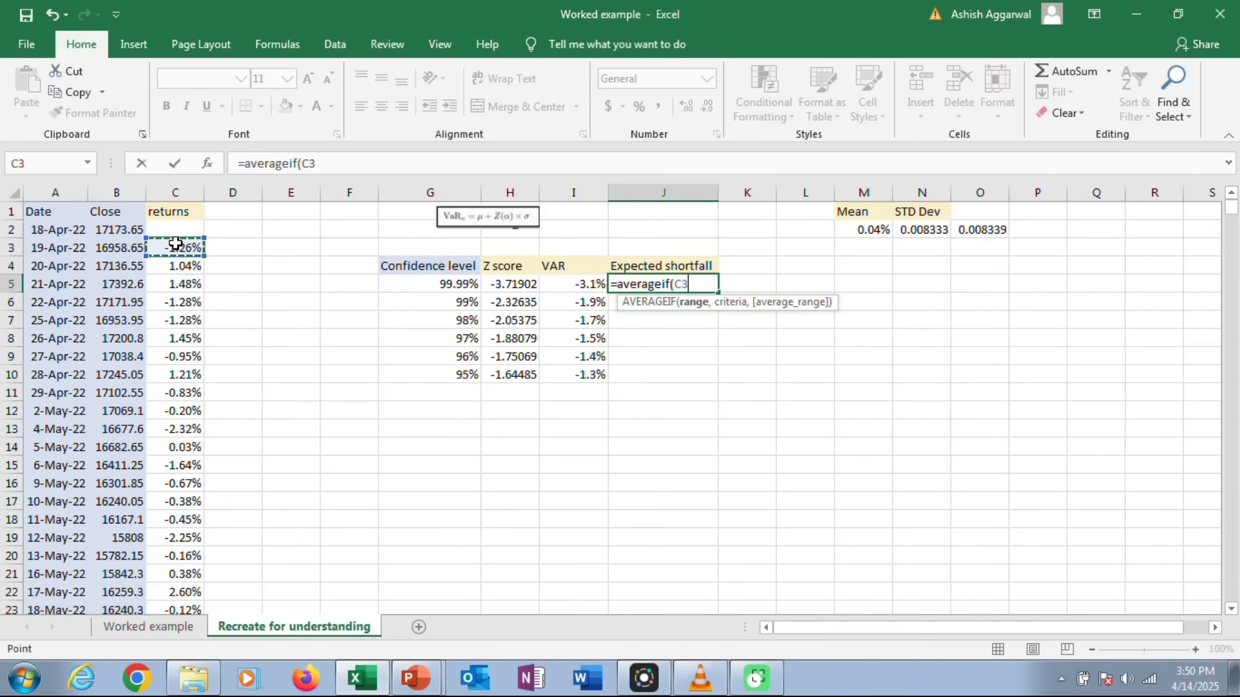
click(183, 189)
text(,"<=)
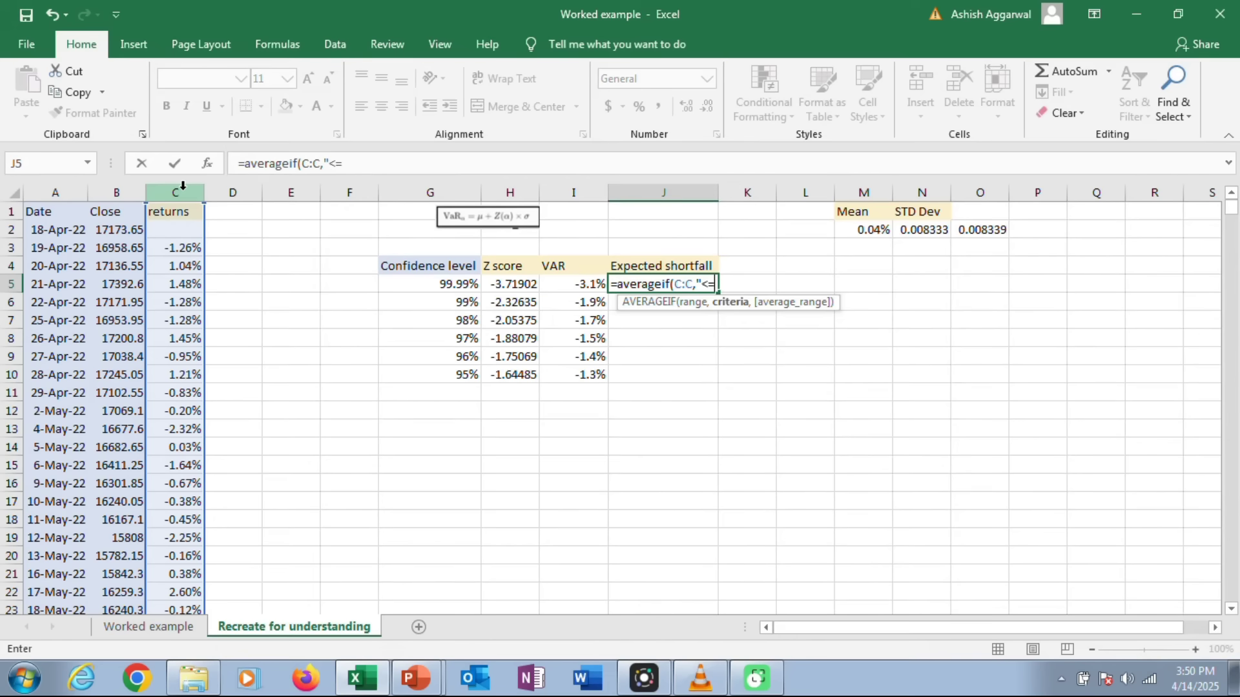
text("&)
click(581, 284)
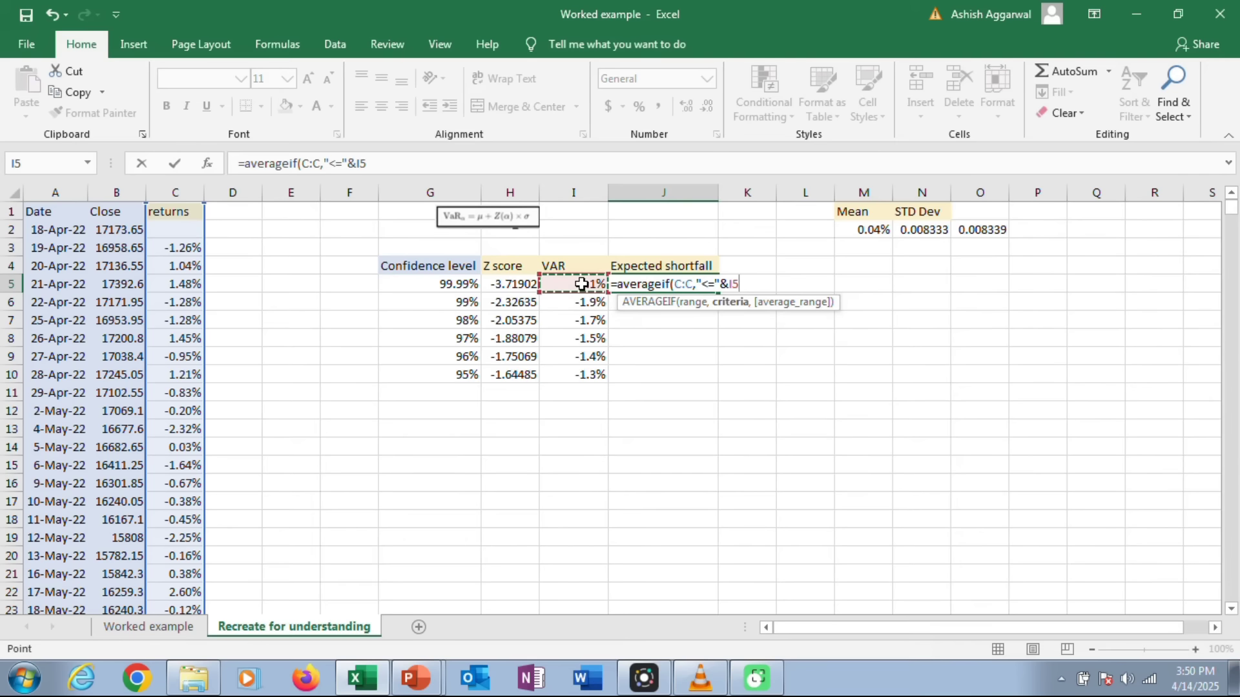
text(,)
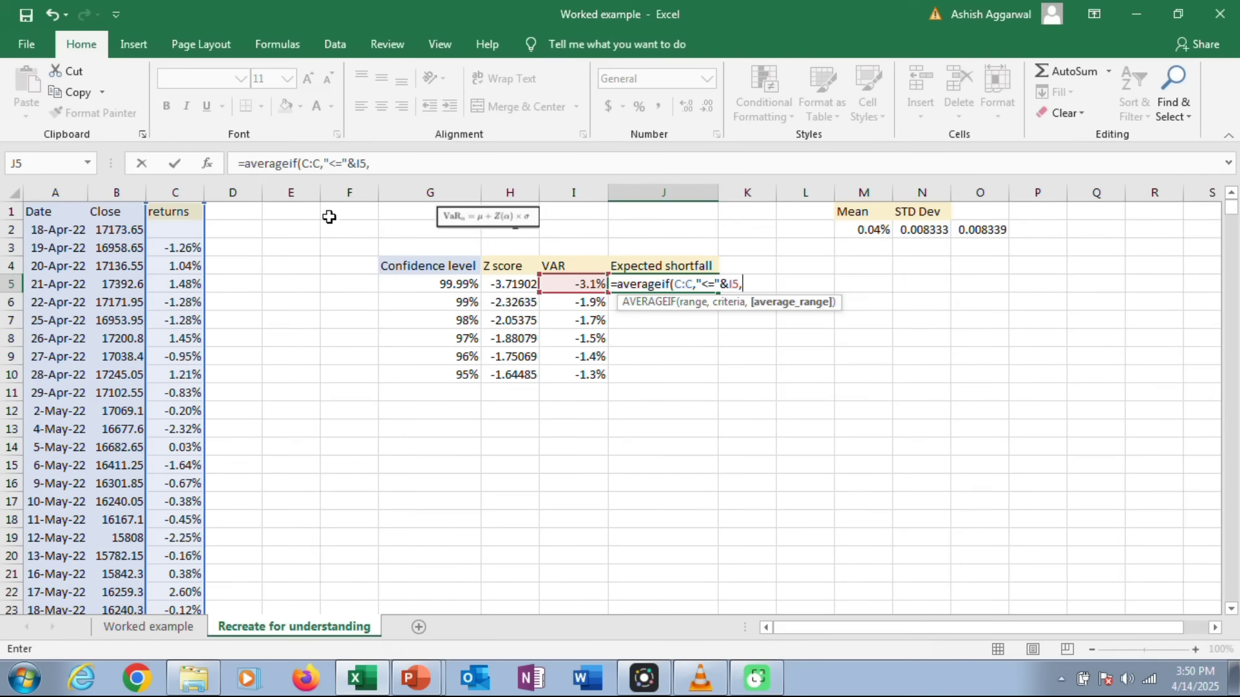
click(185, 186)
text())
key(Return)
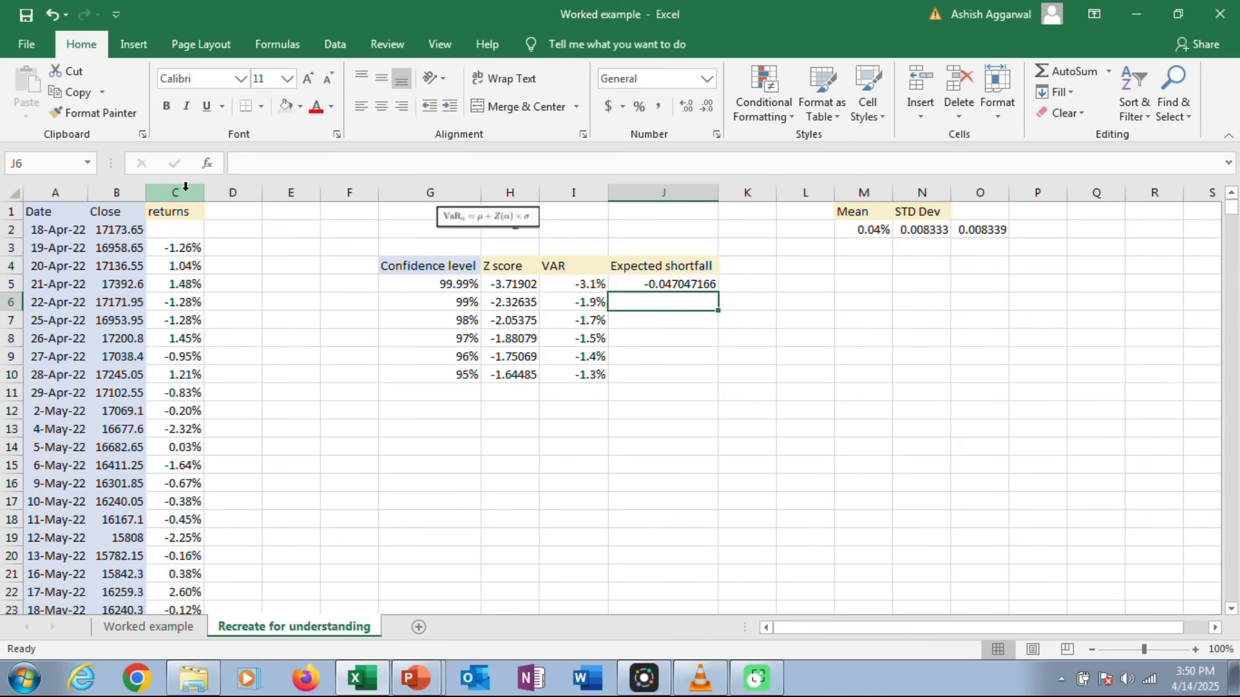
Step: Copy the formula to J6:J10, format as two-decimal percentages and narrow column J
key(Up)
key(ctrl+c)
key(shift+Down)
key(shift+Down)
key(shift+Down)
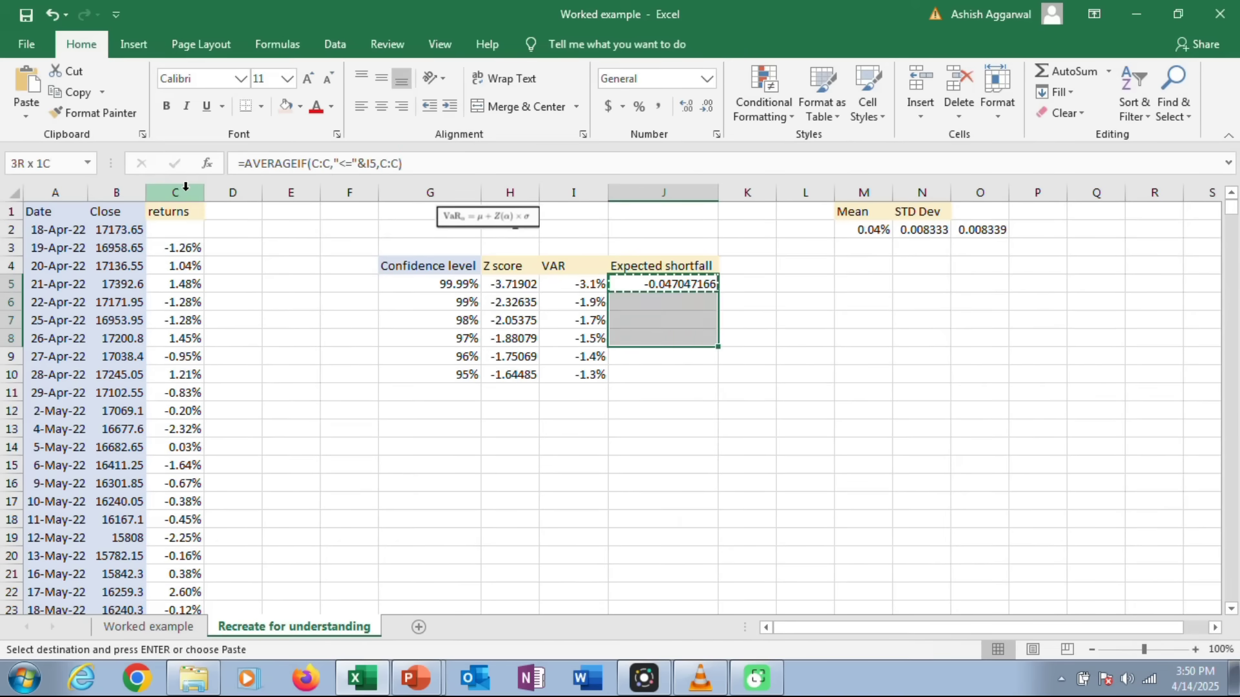
key(shift+Down)
key(shift+Down)
key(ctrl+v)
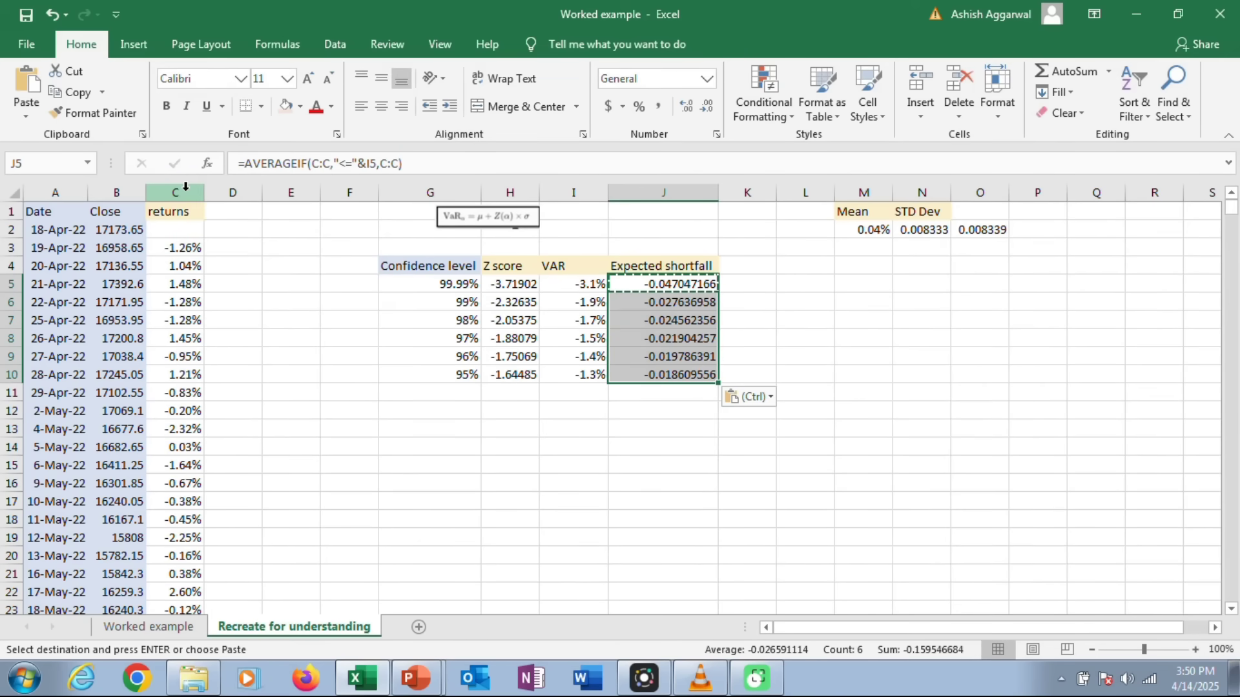
click(639, 110)
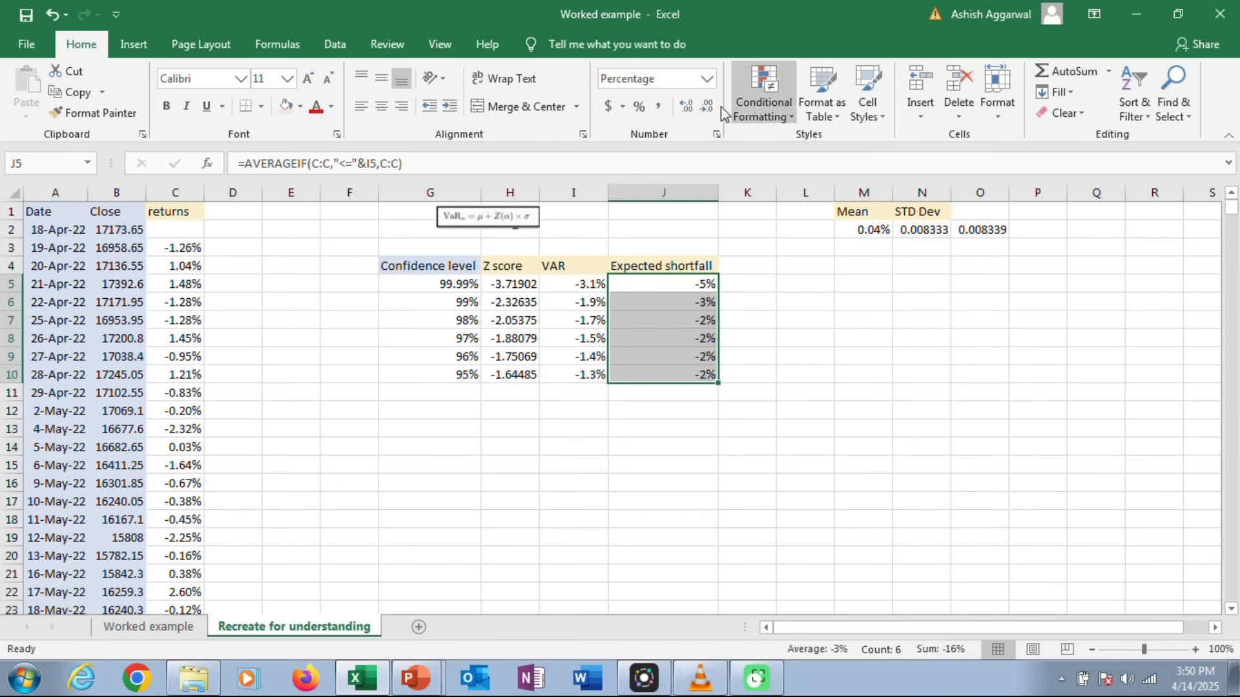
click(686, 106)
click(686, 106)
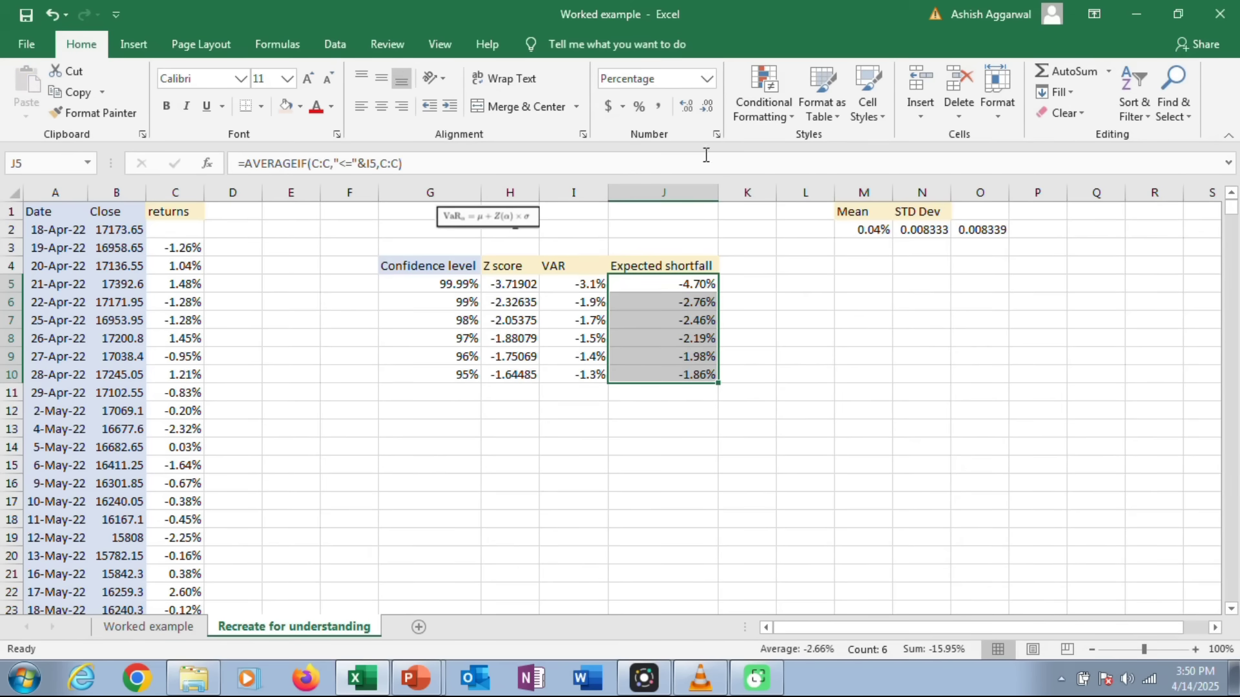
drag(718, 191, 683, 190)
Step: Switch to the Worked example sheet and scroll below the NIFTY returns chart
click(429, 447)
click(147, 627)
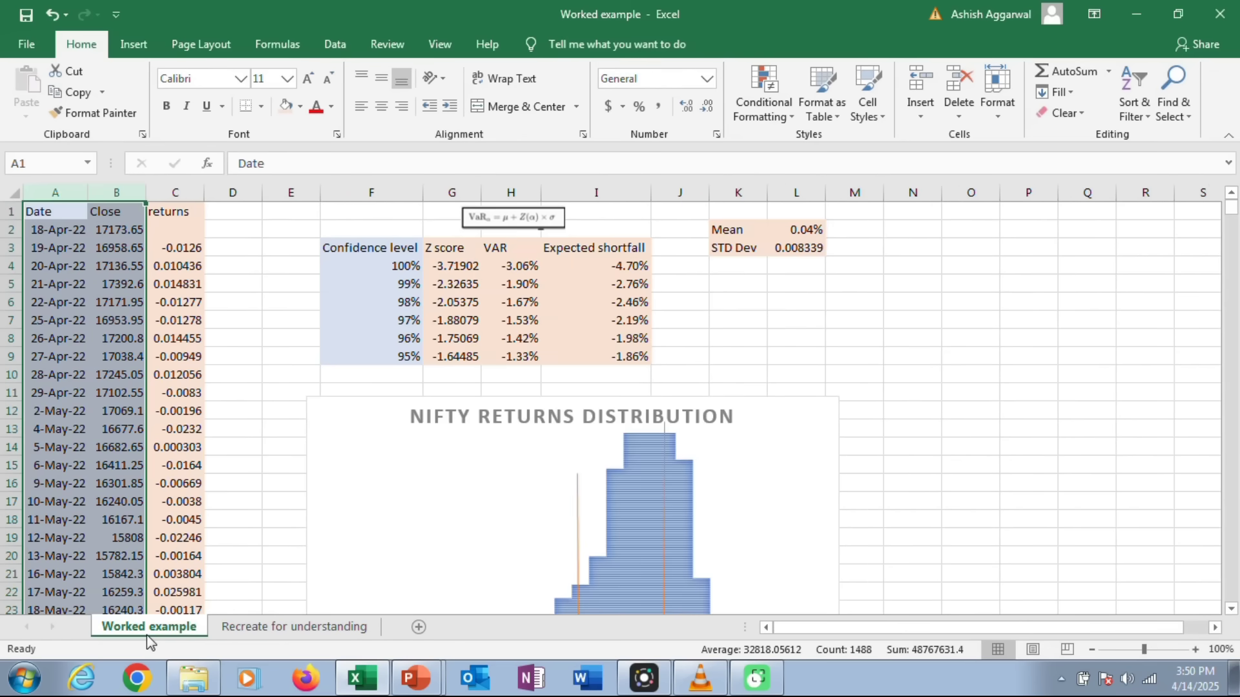
scroll(532, 405, down, 2)
scroll(531, 406, down, 3)
scroll(532, 406, up, 2)
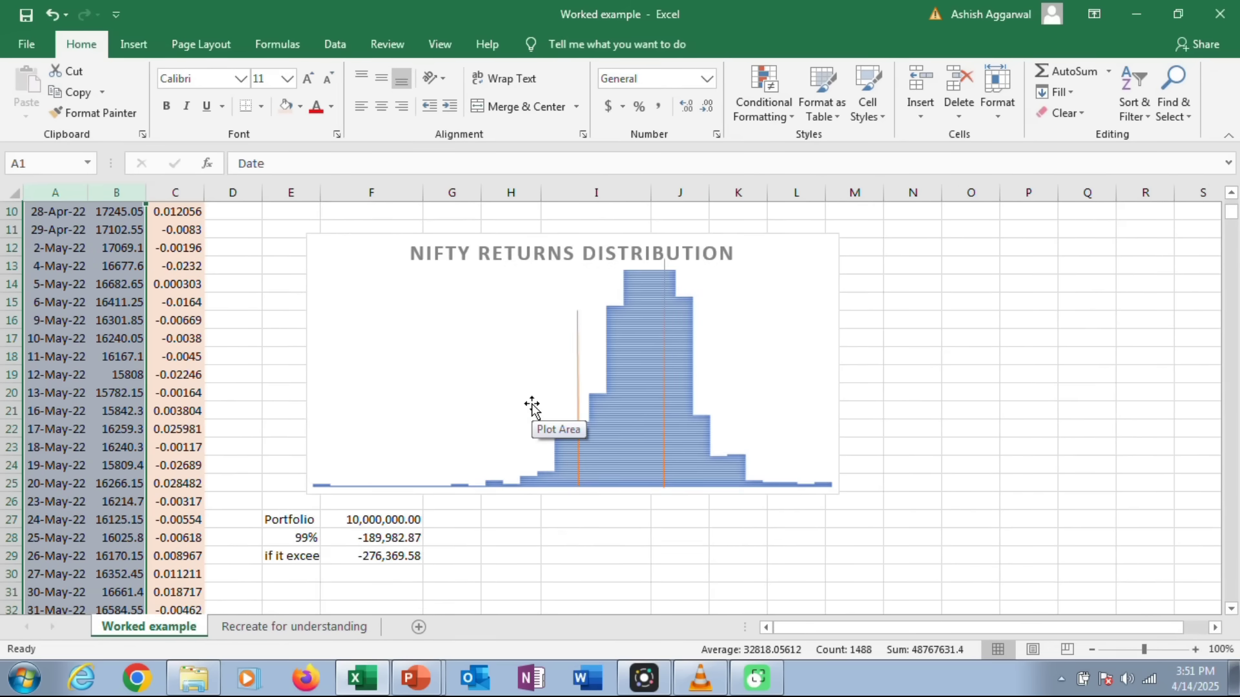
scroll(532, 405, down, 1)
Step: Highlight the 10,000,000.00 Portfolio, 99% VaR loss and 'if it exceeds' rows
click(278, 464)
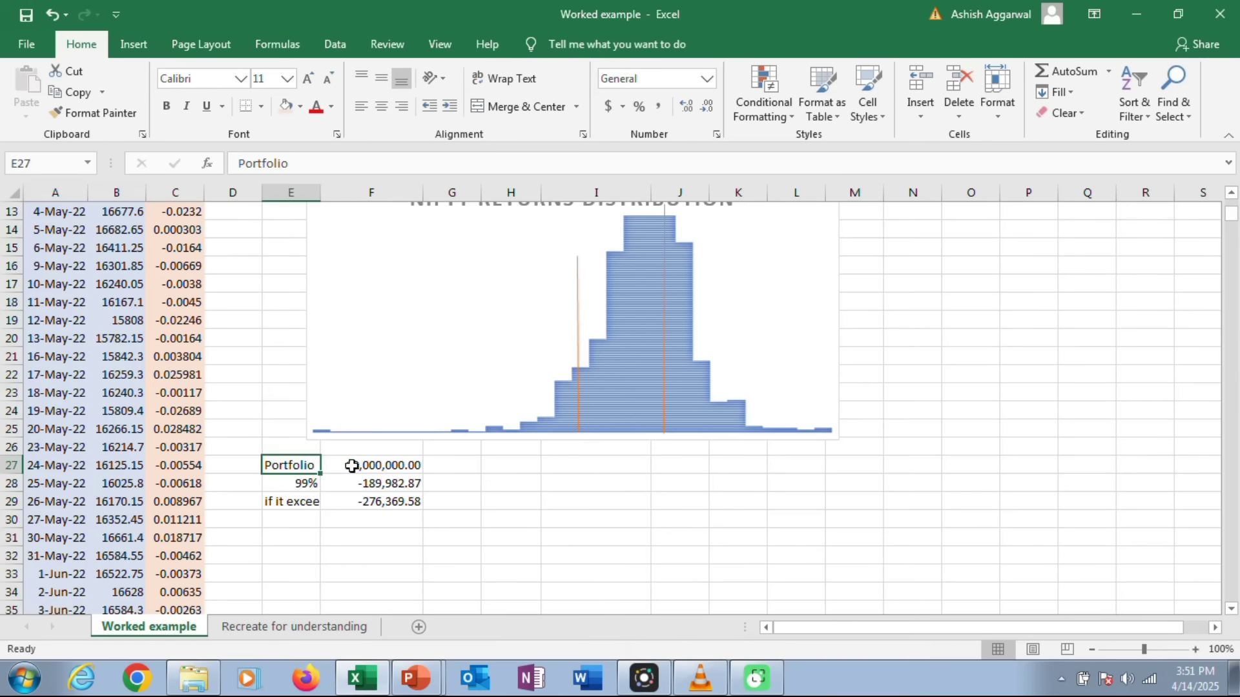
shift+click(352, 466)
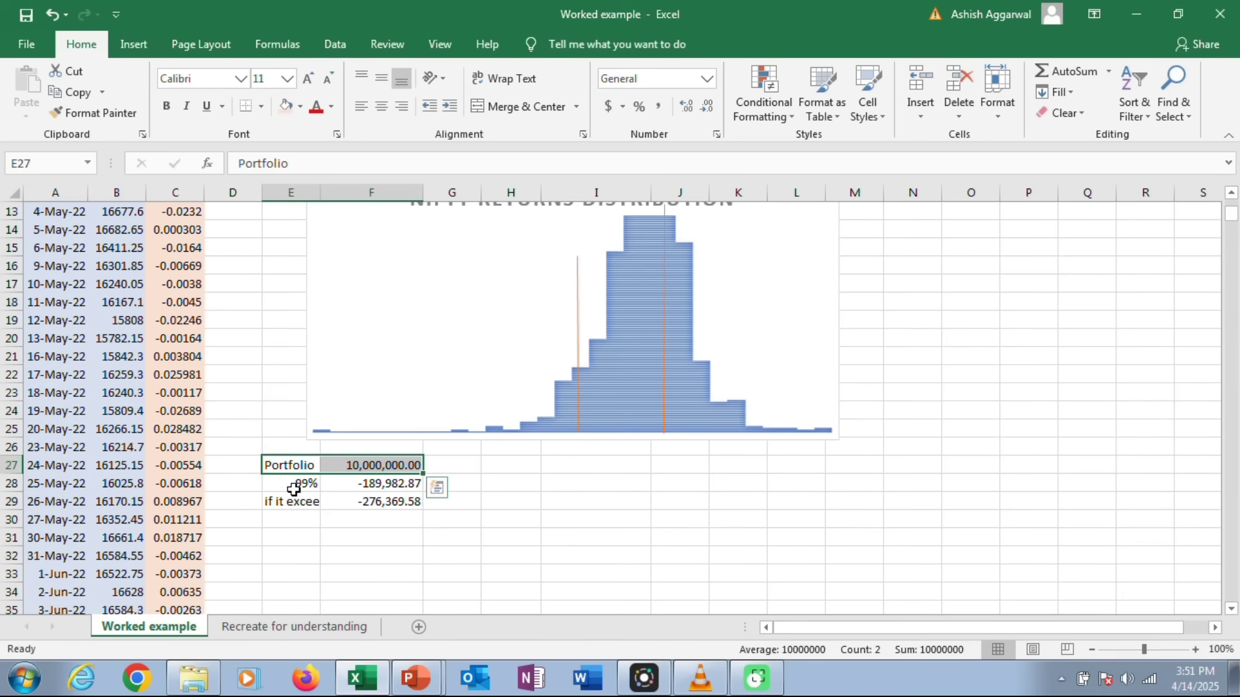
drag(298, 484, 397, 486)
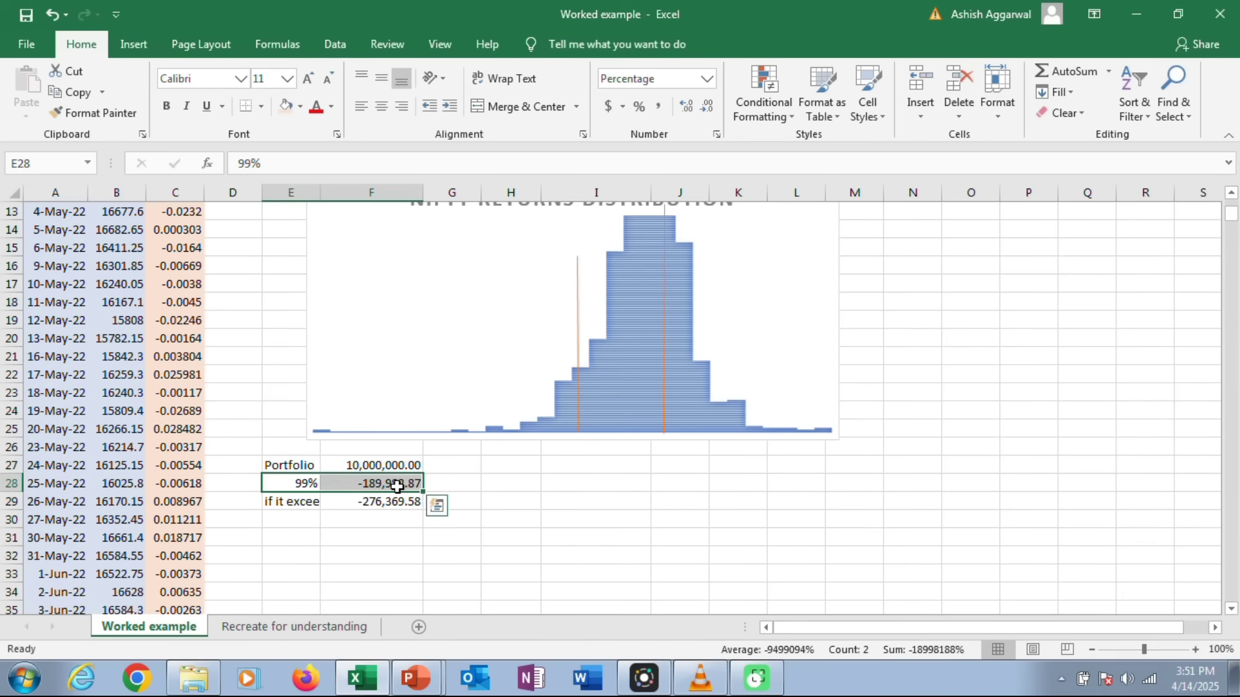
click(285, 503)
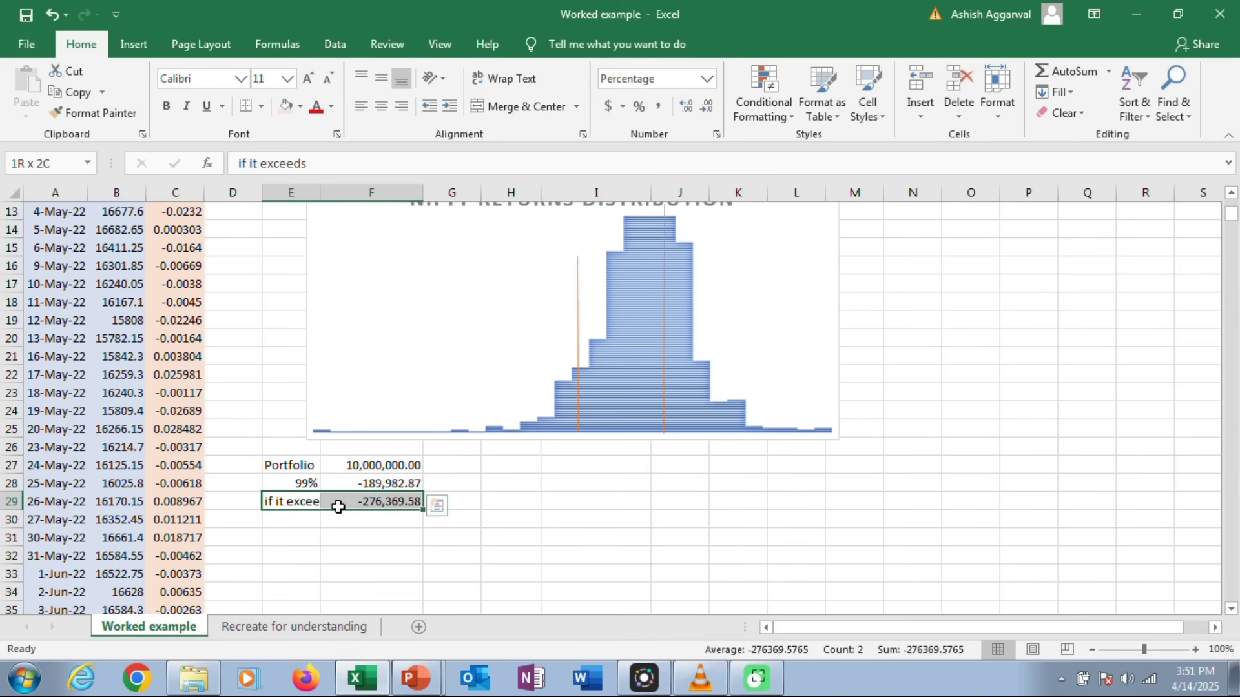
drag(337, 506, 337, 506)
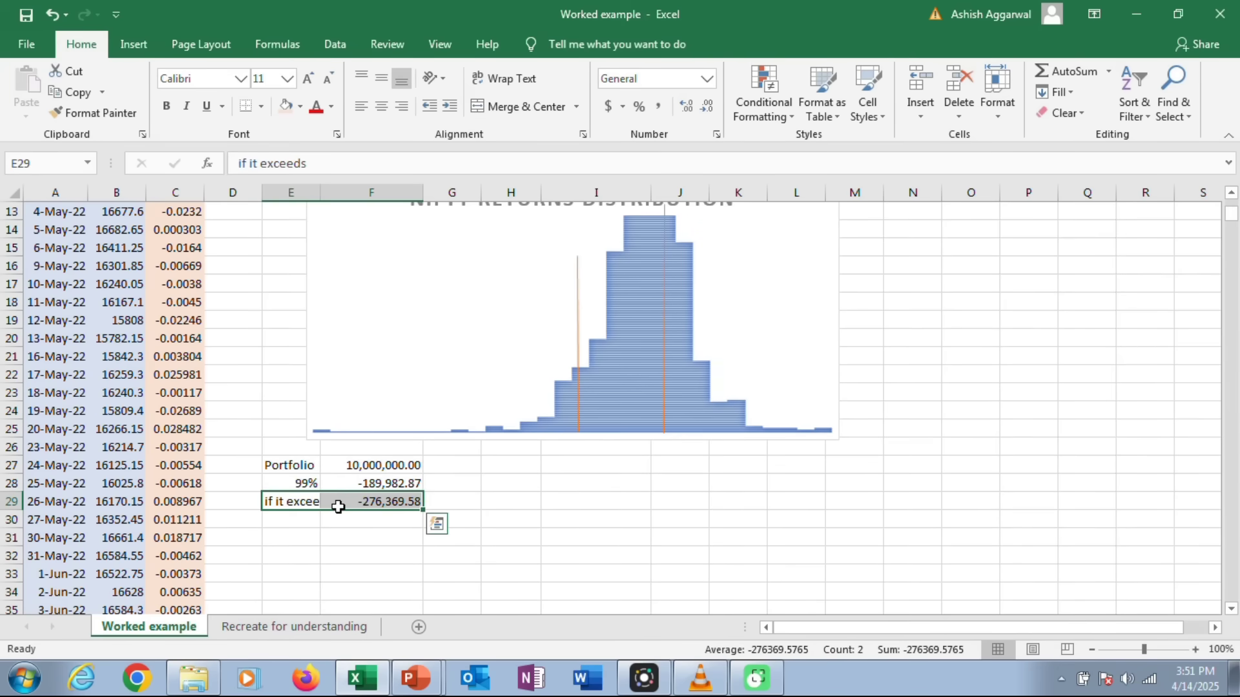